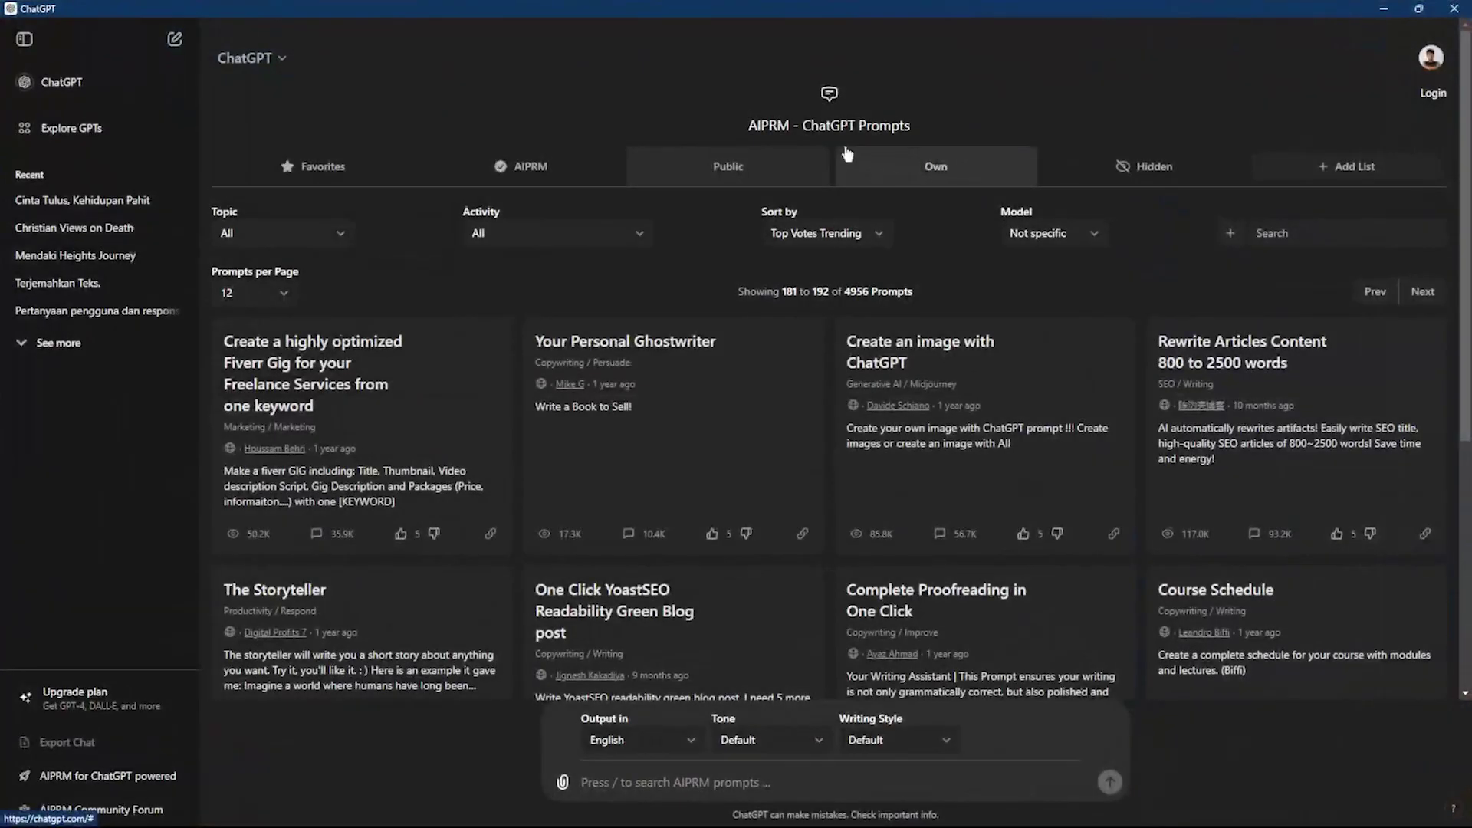
Show AIPRM's public prompt library, then raise ExpressVPN above NordVPN and open its section menu
left_click(710, 143)
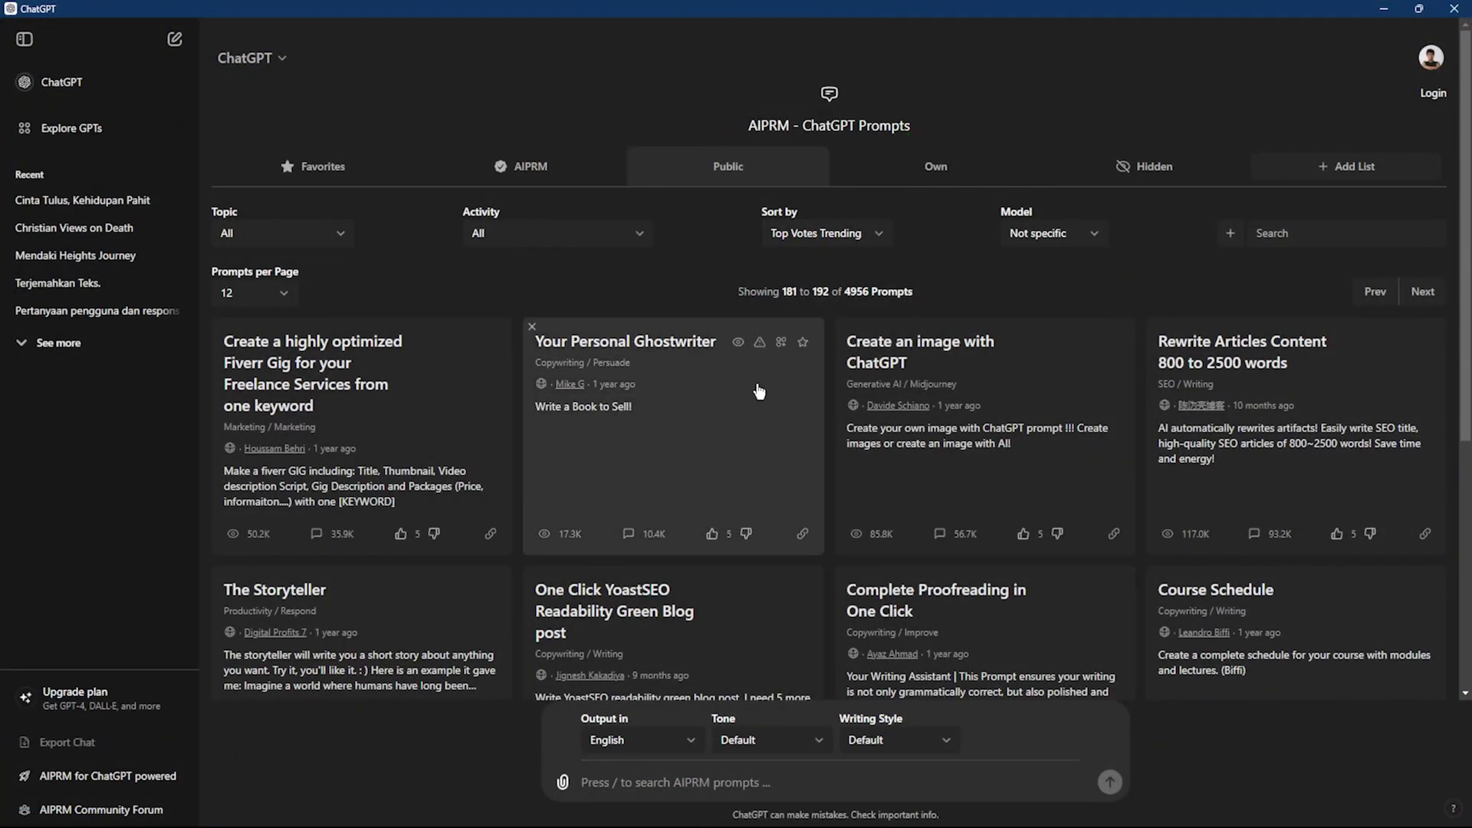
scroll(759, 397, "down", 3)
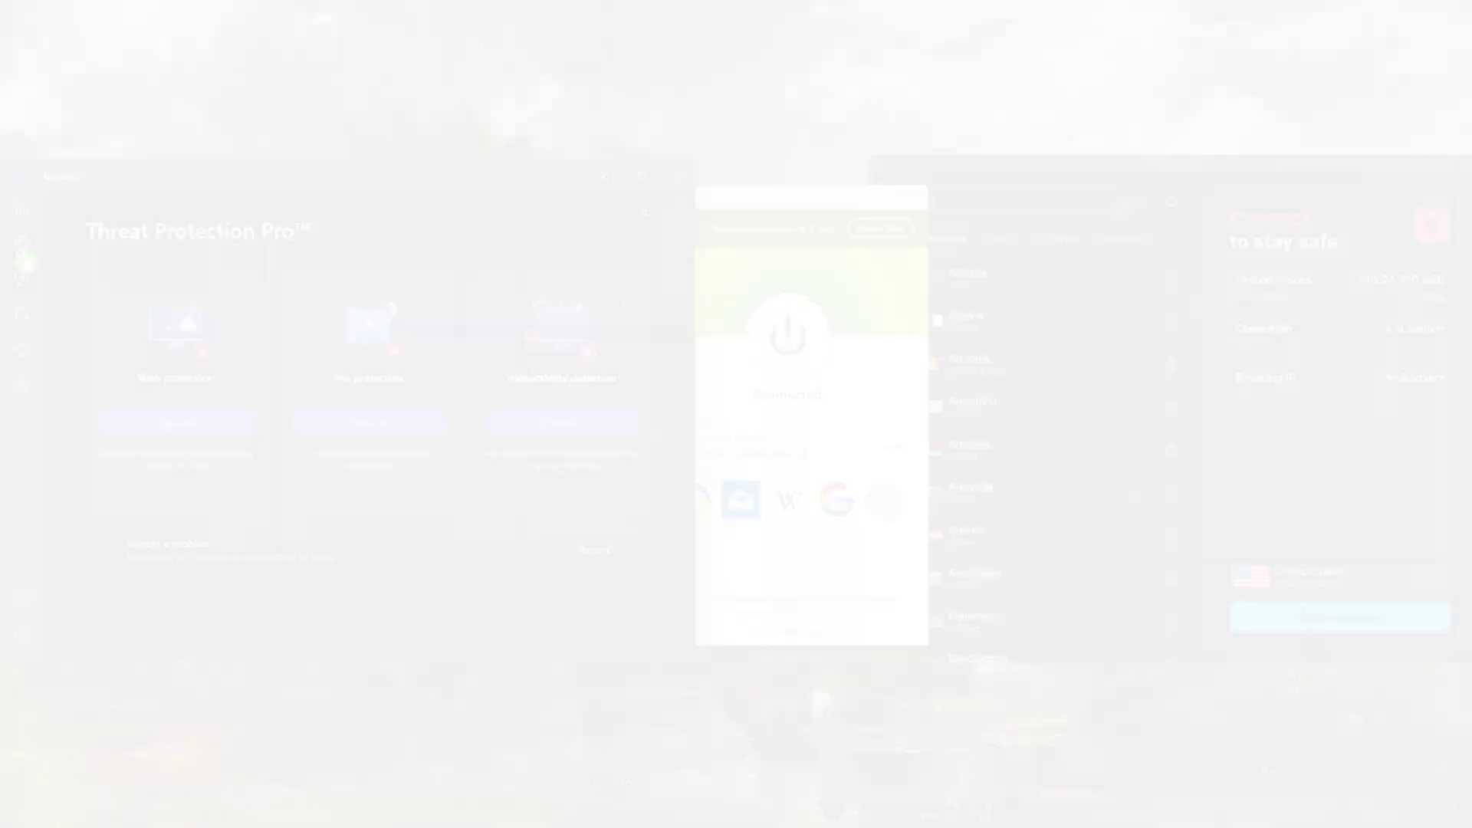
left_click(23, 257)
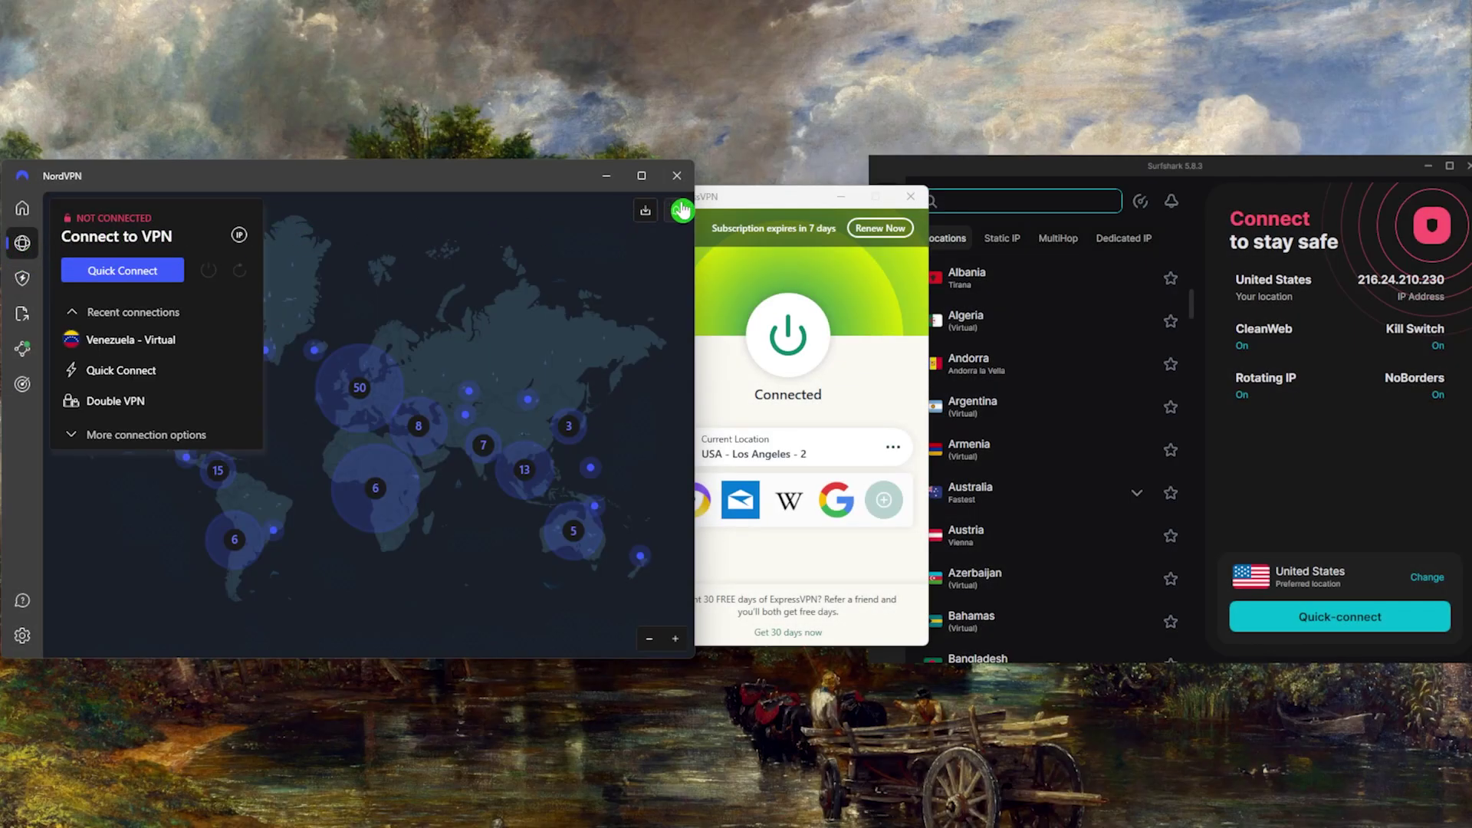
left_click(721, 199)
left_click(678, 234)
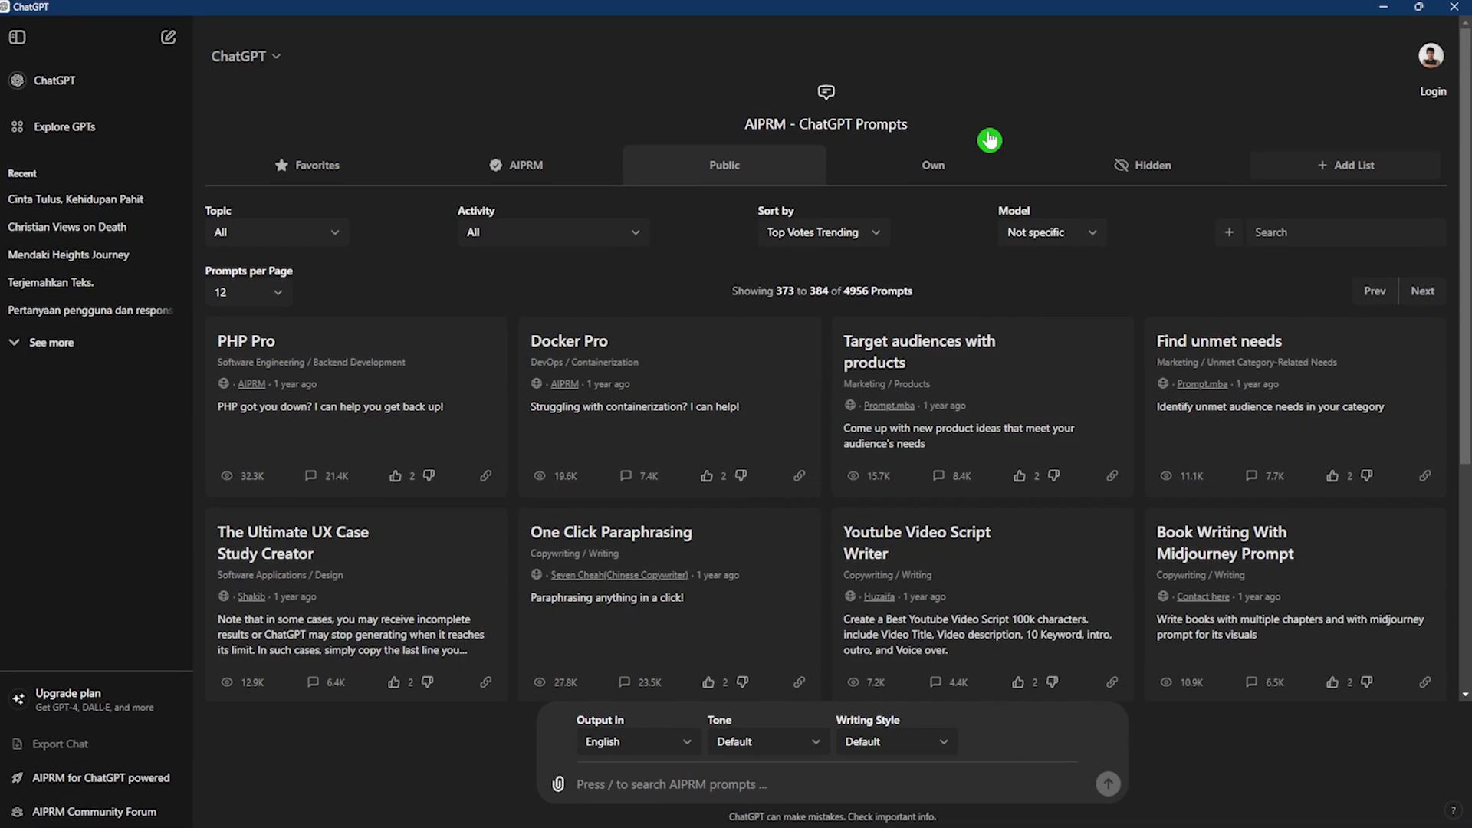
Advance the AIPRM public prompt library seven pages, through 421–432 and on to 457–468
left_click(1425, 286)
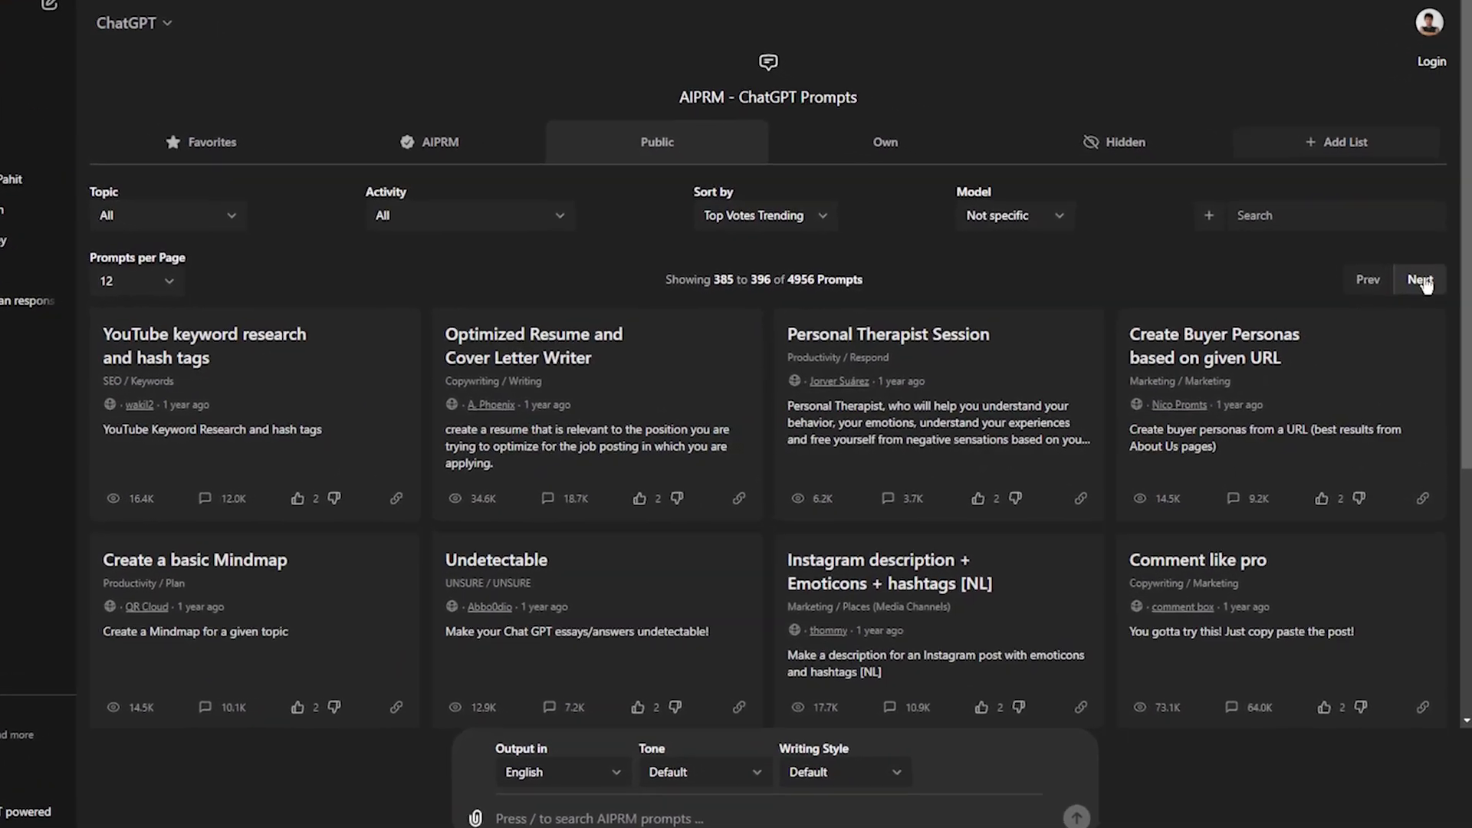
left_click(1425, 285)
left_click(1424, 280)
left_click(1424, 280)
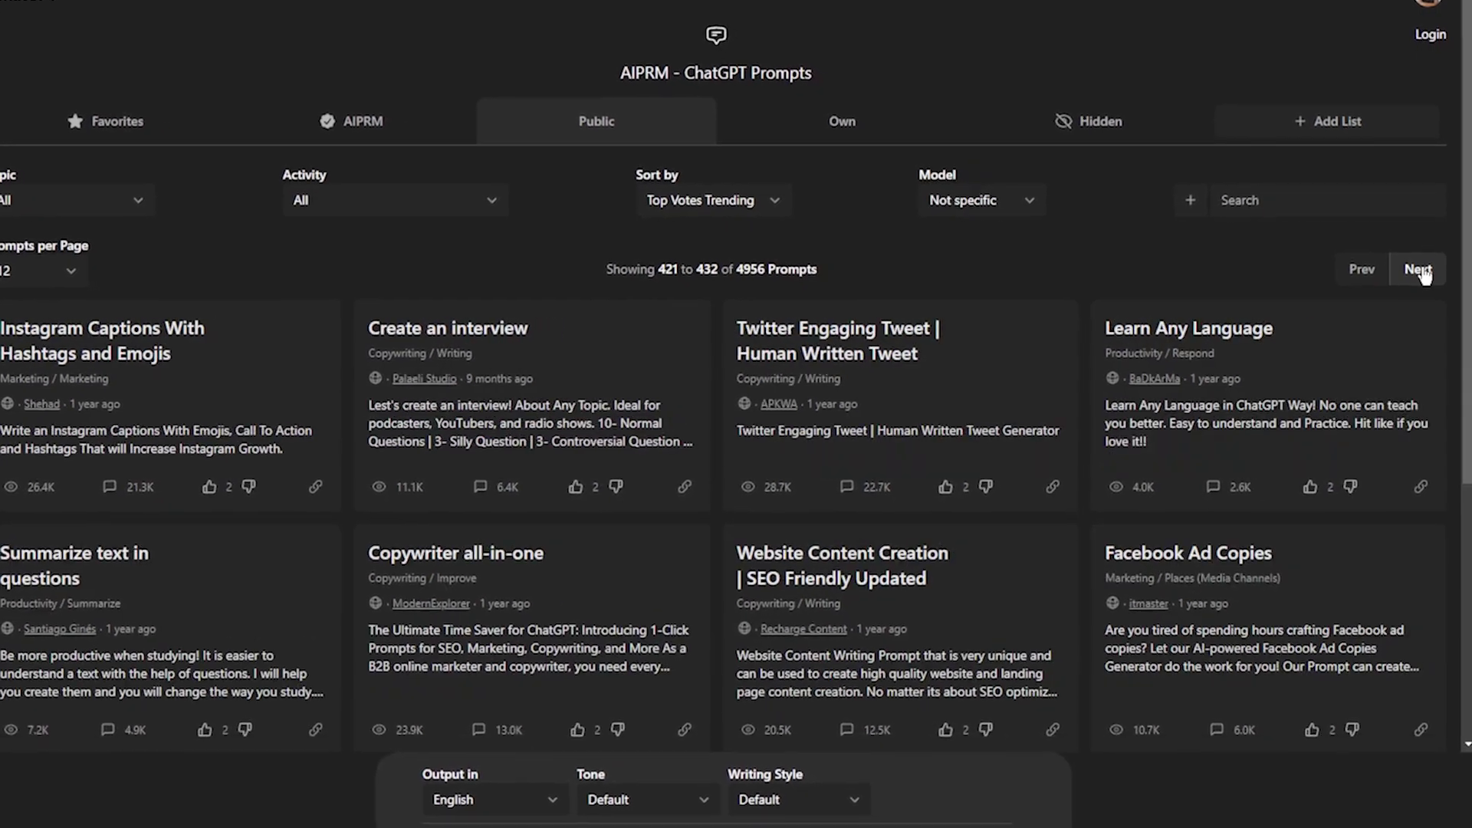
left_click(1422, 274)
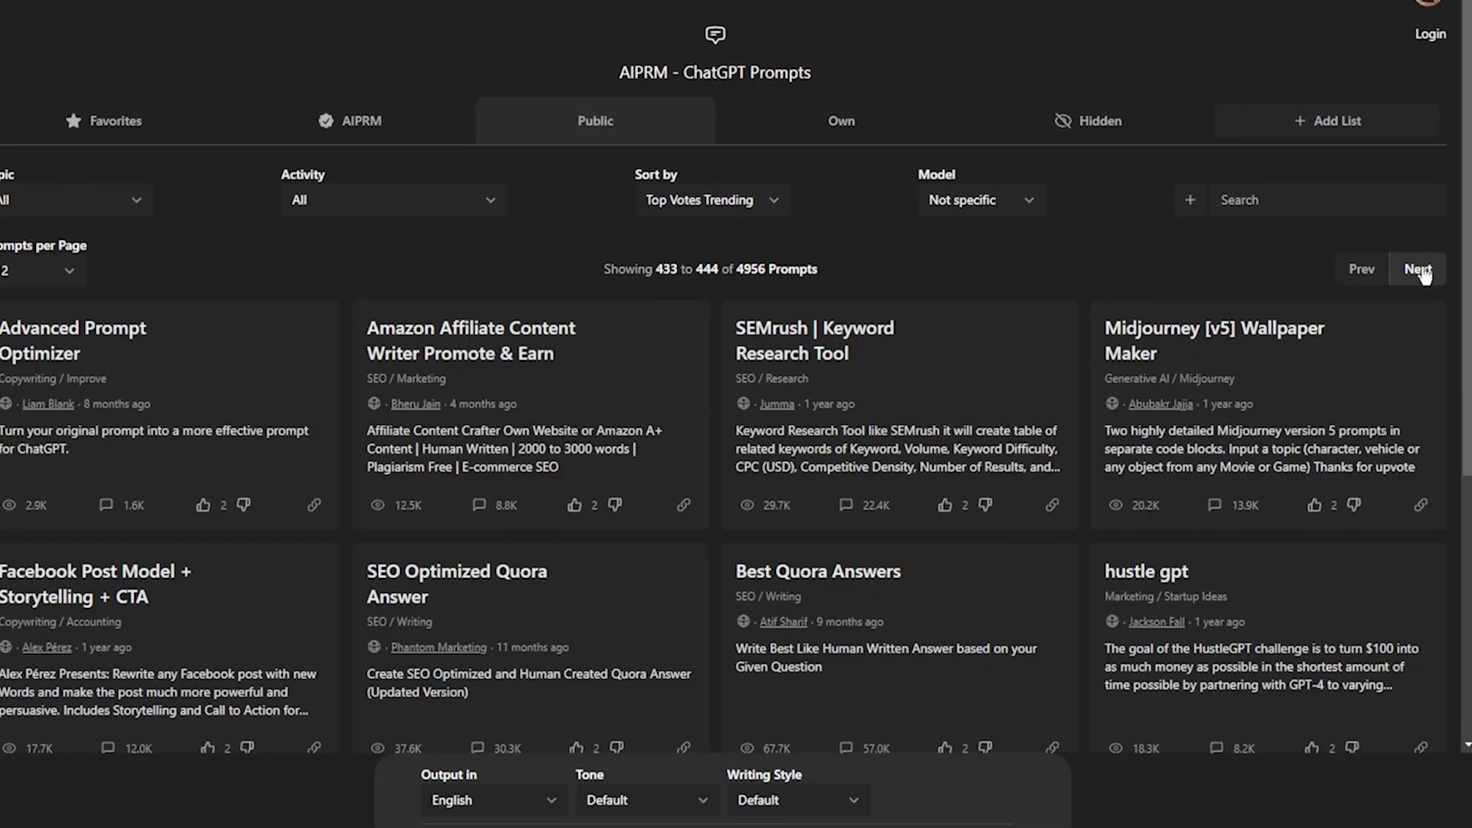
left_click(1422, 275)
left_click(1422, 274)
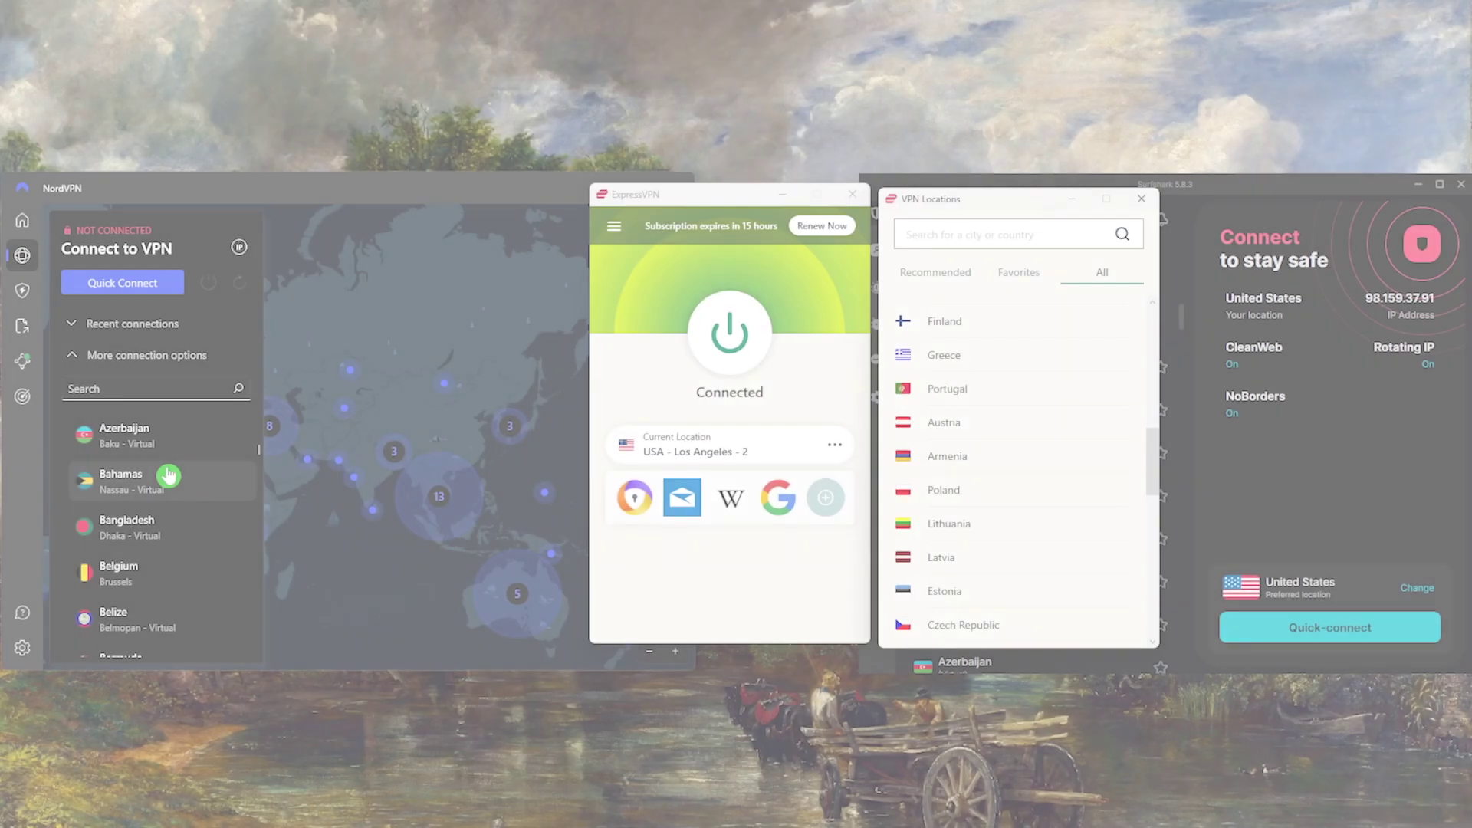
Open ExpressVPN's VPN Locations list and scroll through the server countries to compare them
scroll(169, 475, "down", 3)
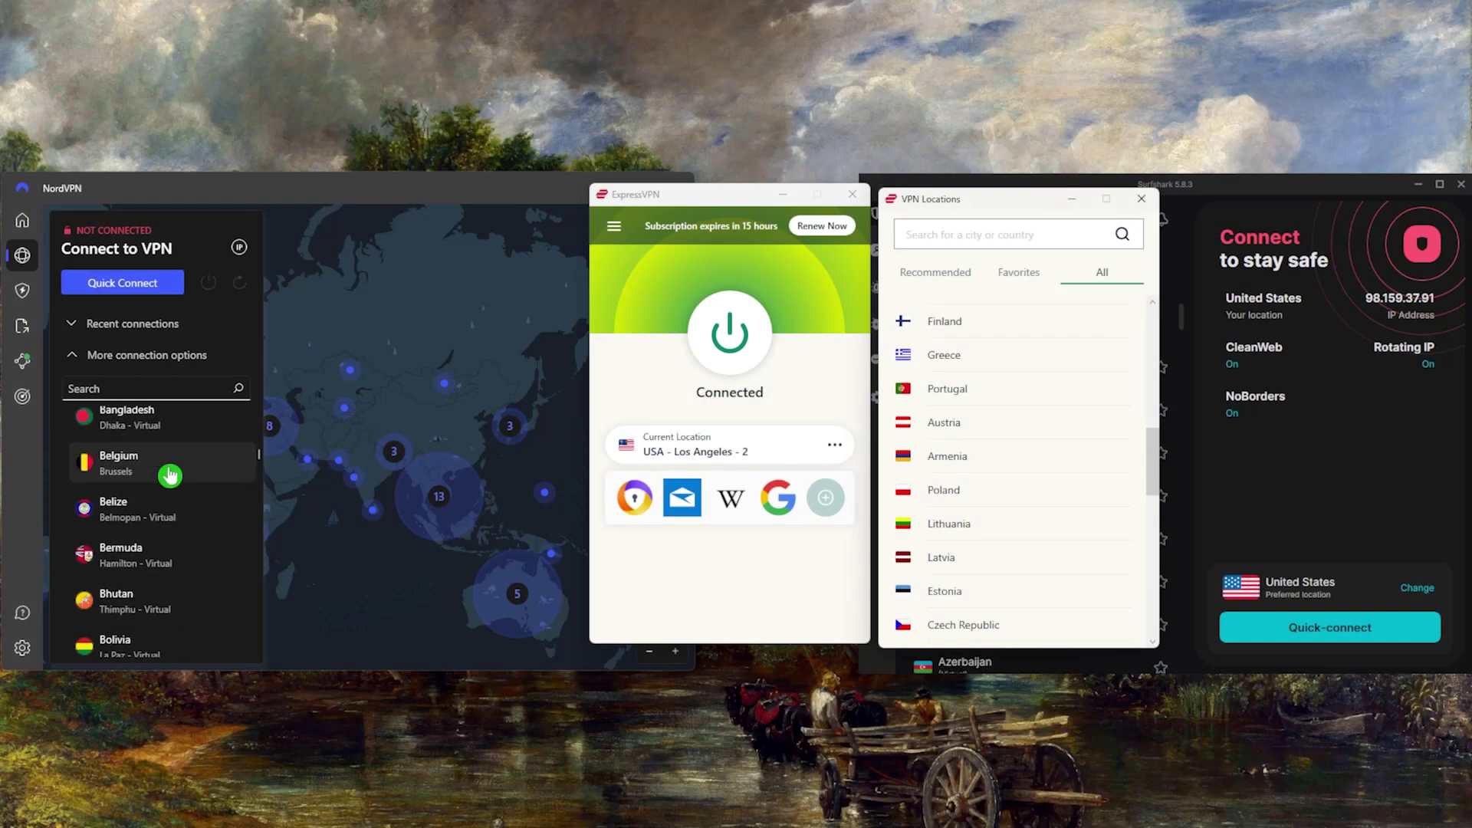
left_click(616, 230)
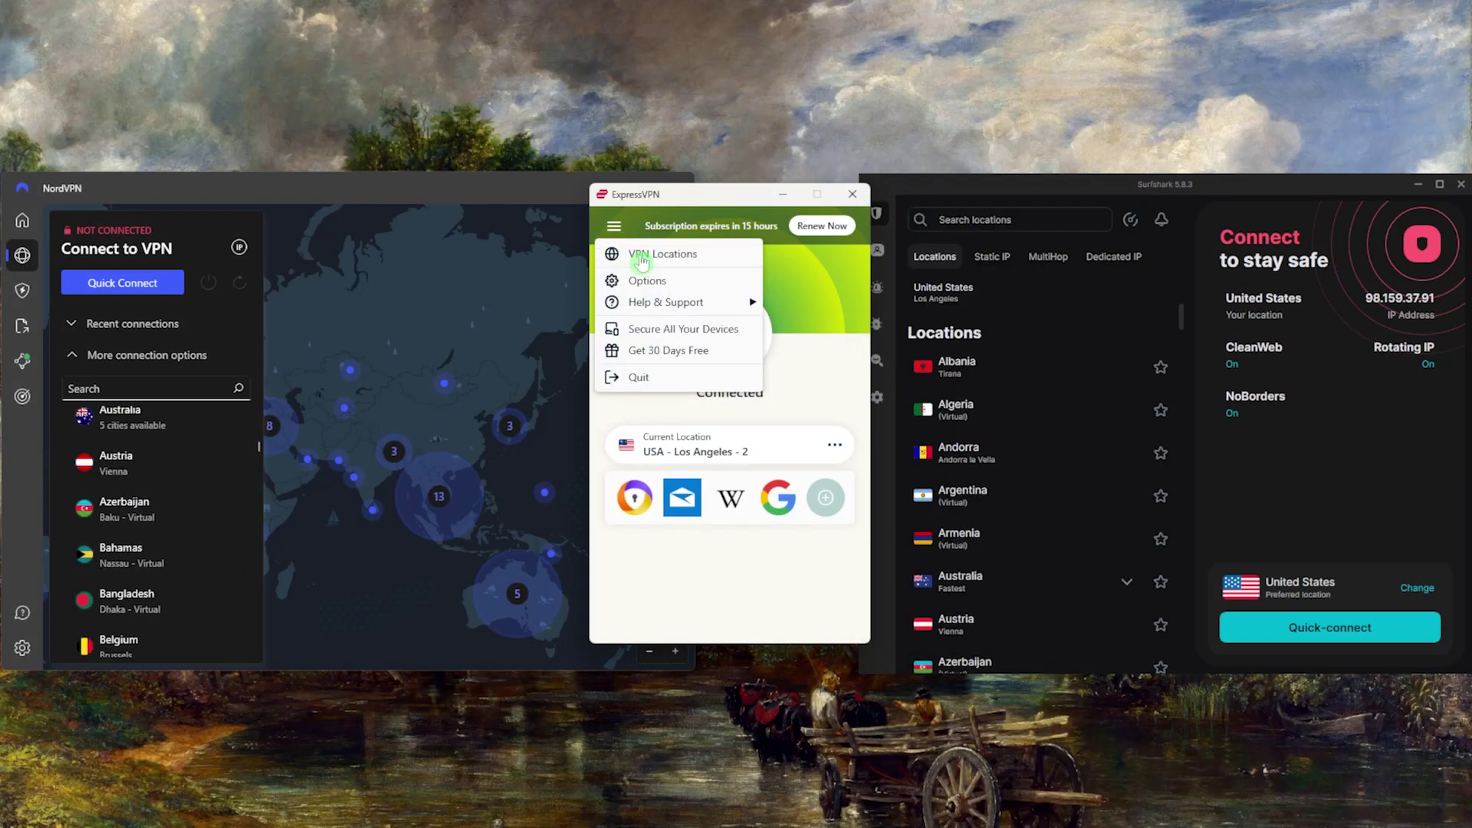
left_click(642, 257)
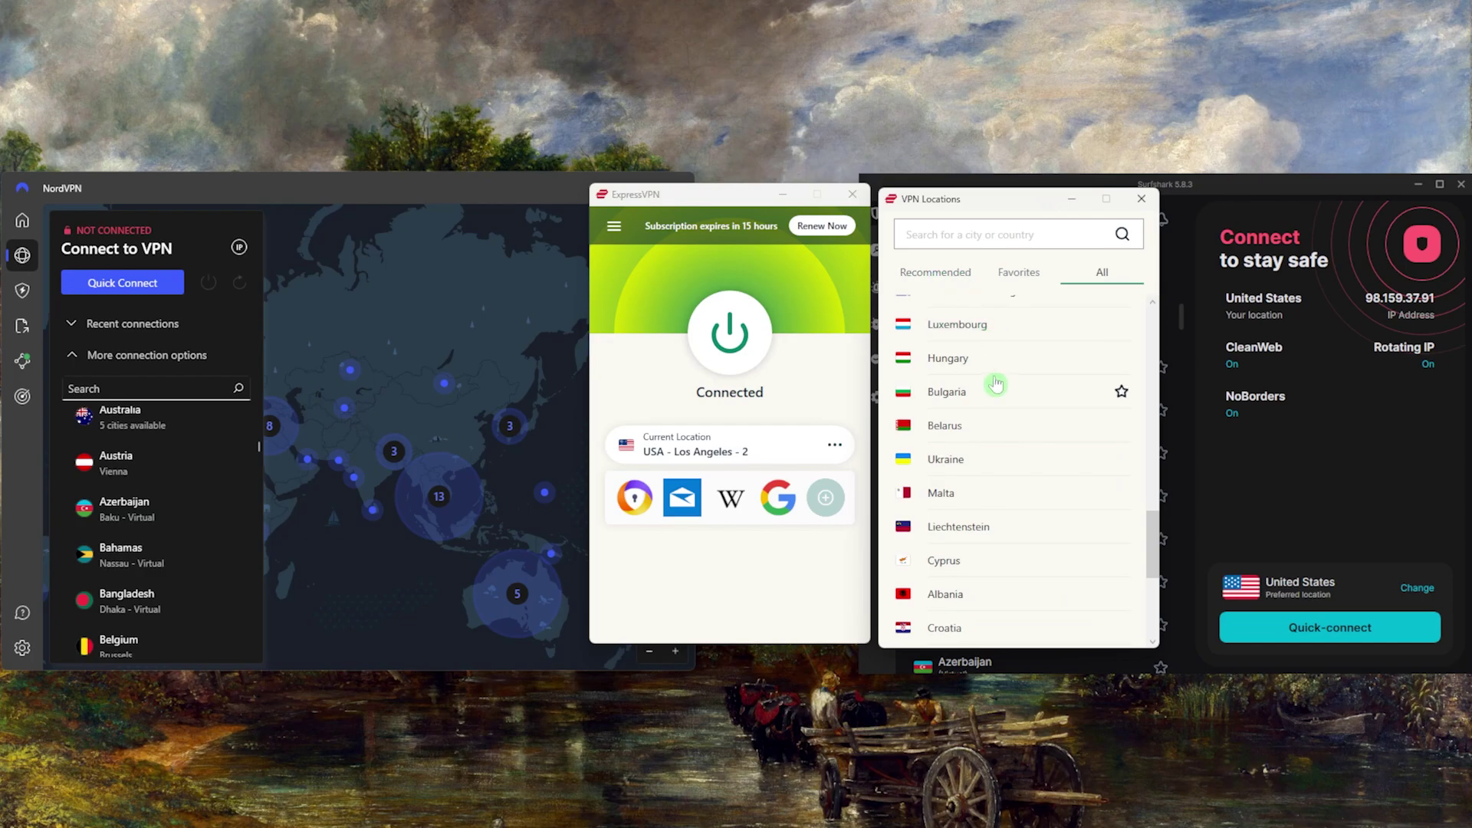
scroll(996, 383, "down", 2)
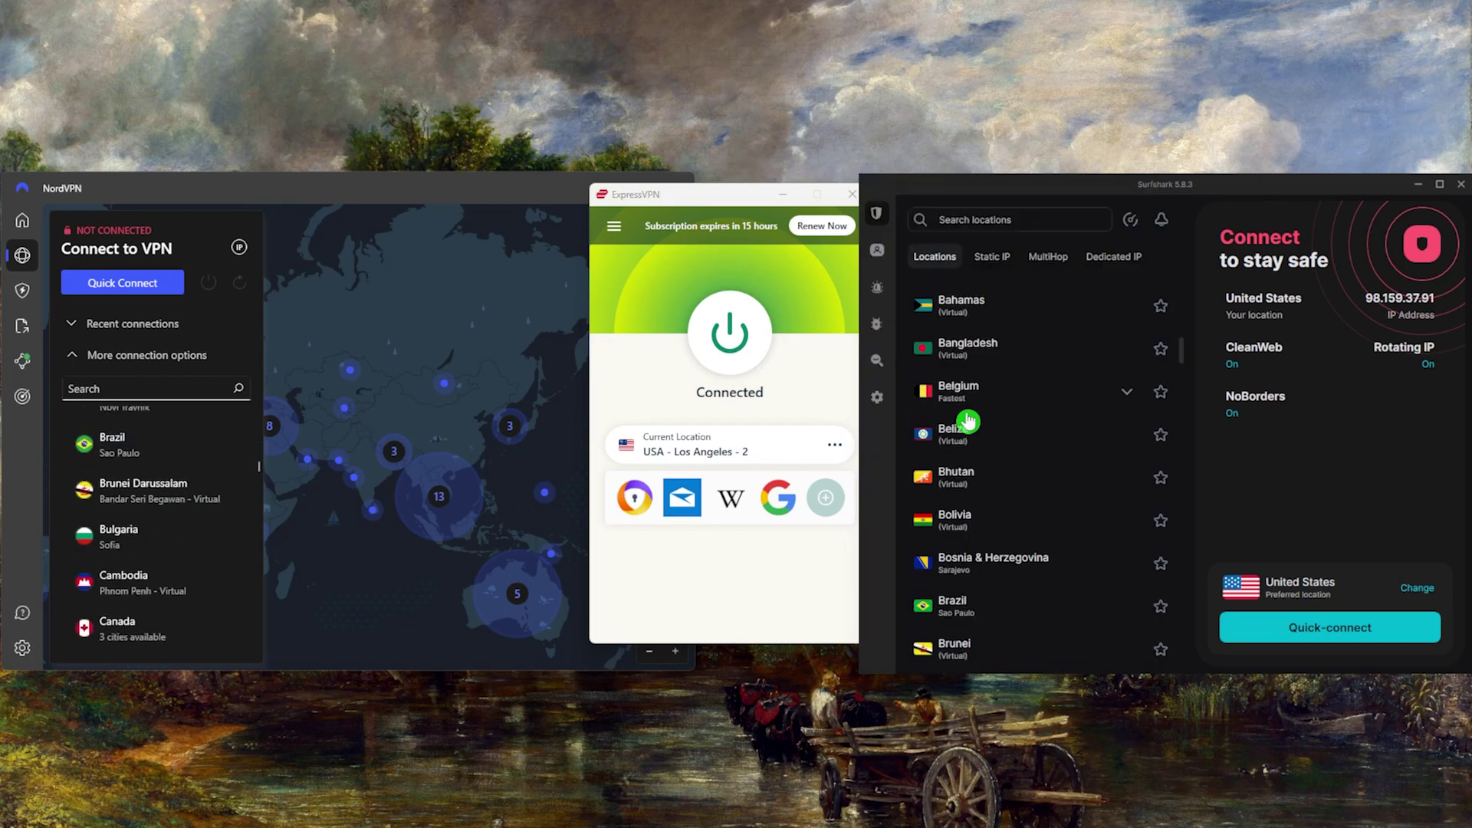
scroll(982, 427, "down", 5)
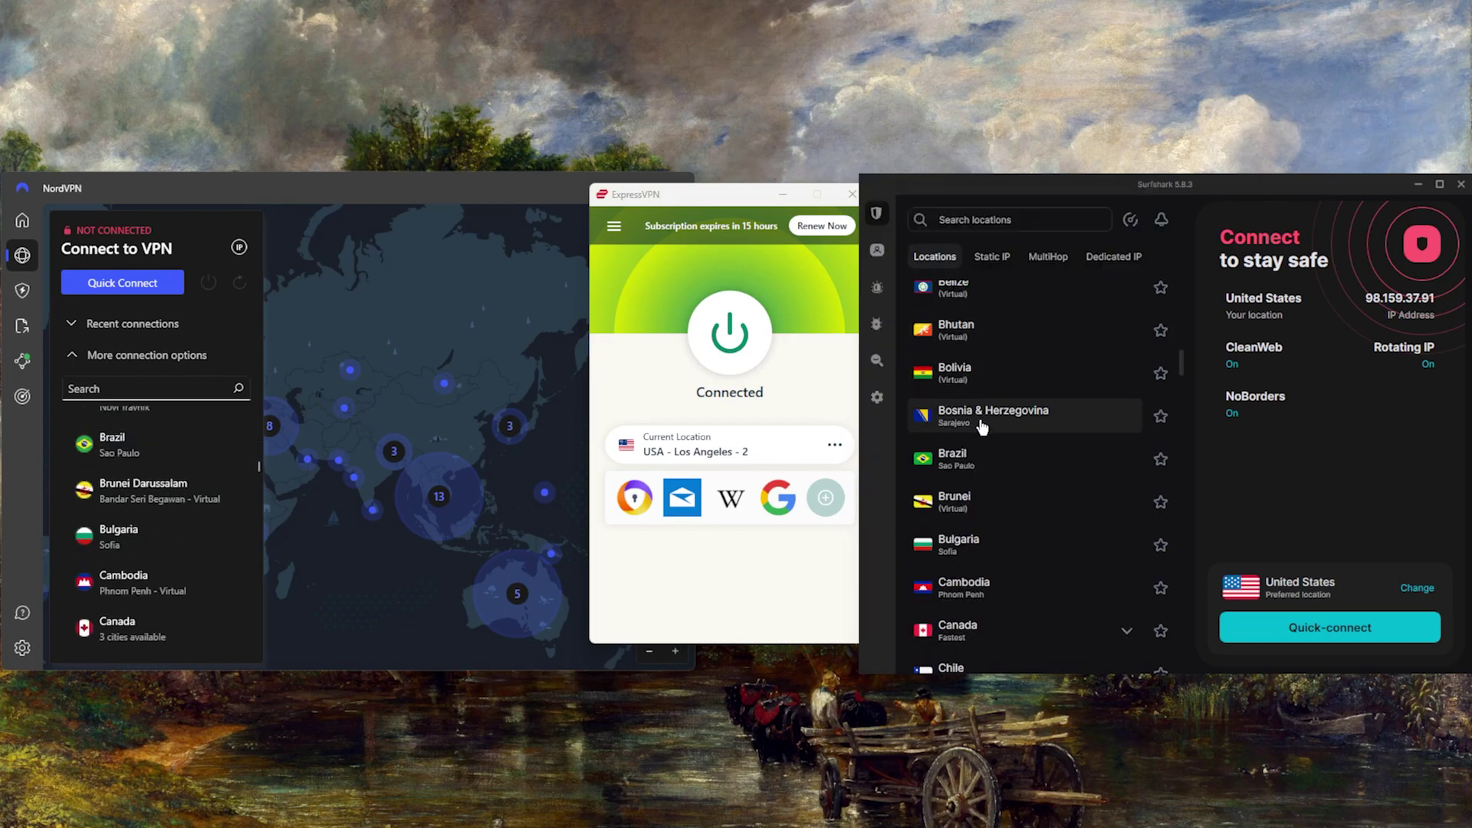
scroll(982, 427, "down", 2)
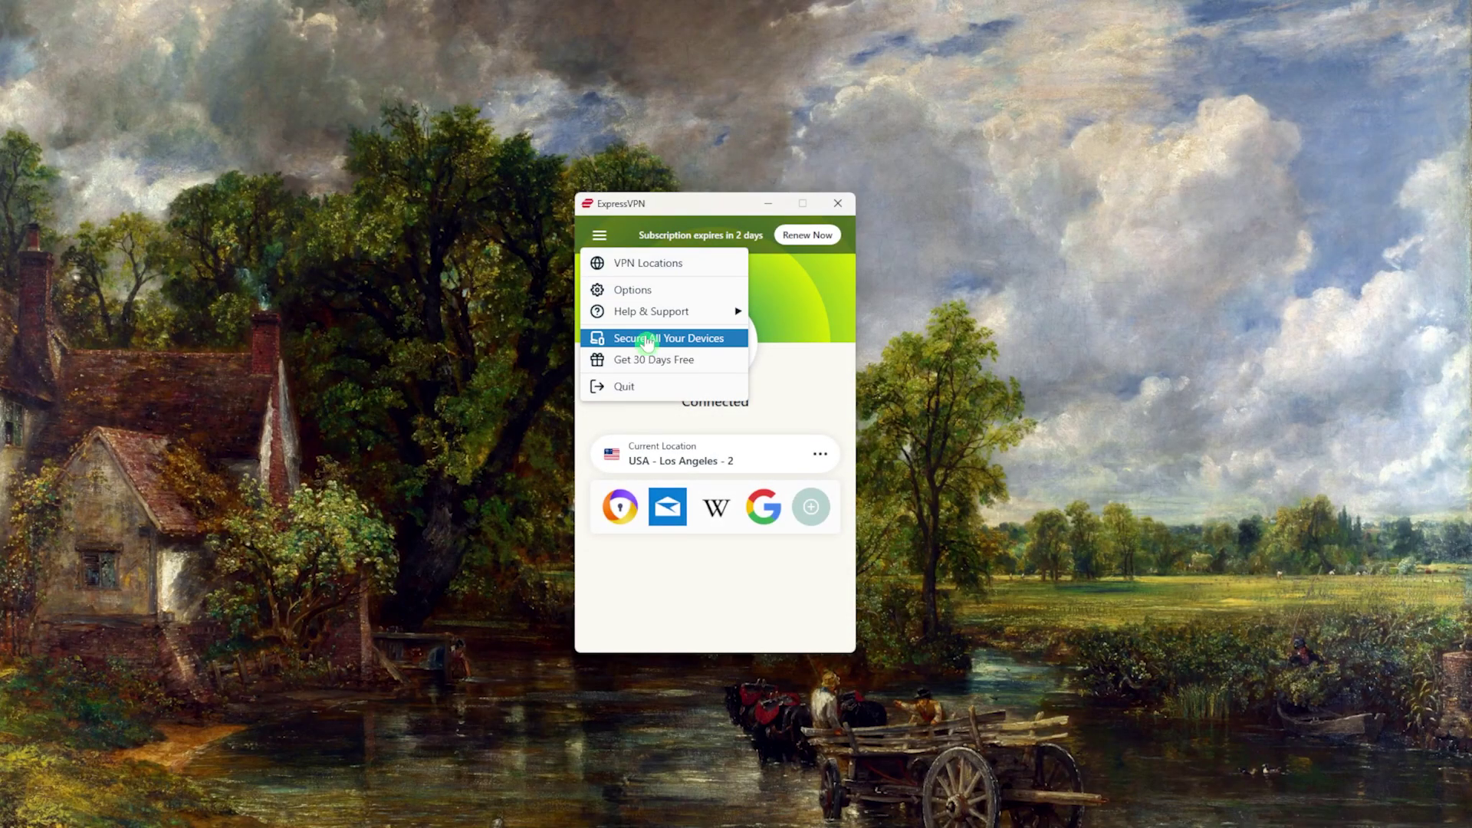
mouse_move(701, 312)
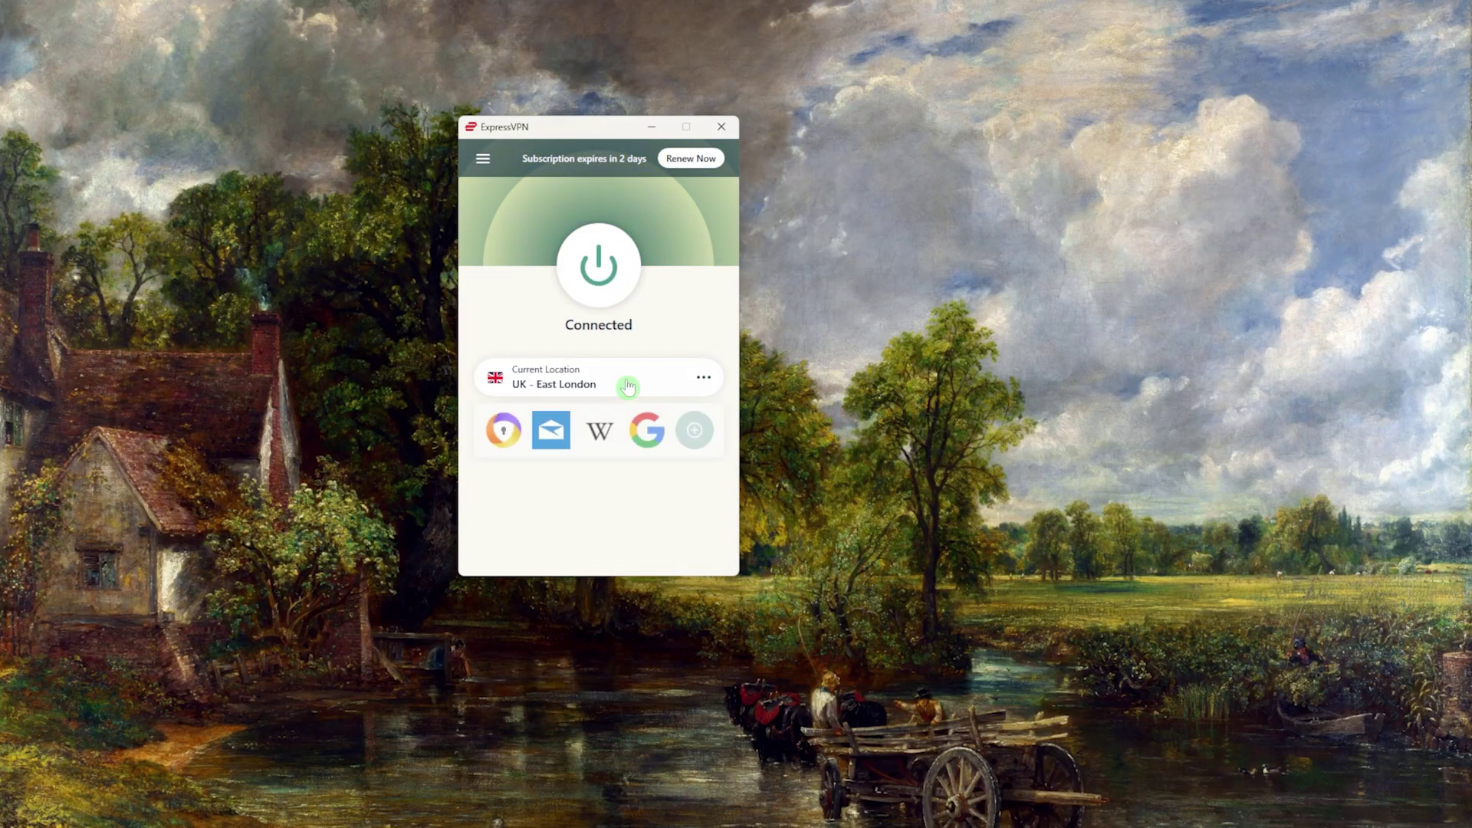
Connect ExpressVPN through Germany, then Sweden, and finally France - Paris - 1
left_click(626, 386)
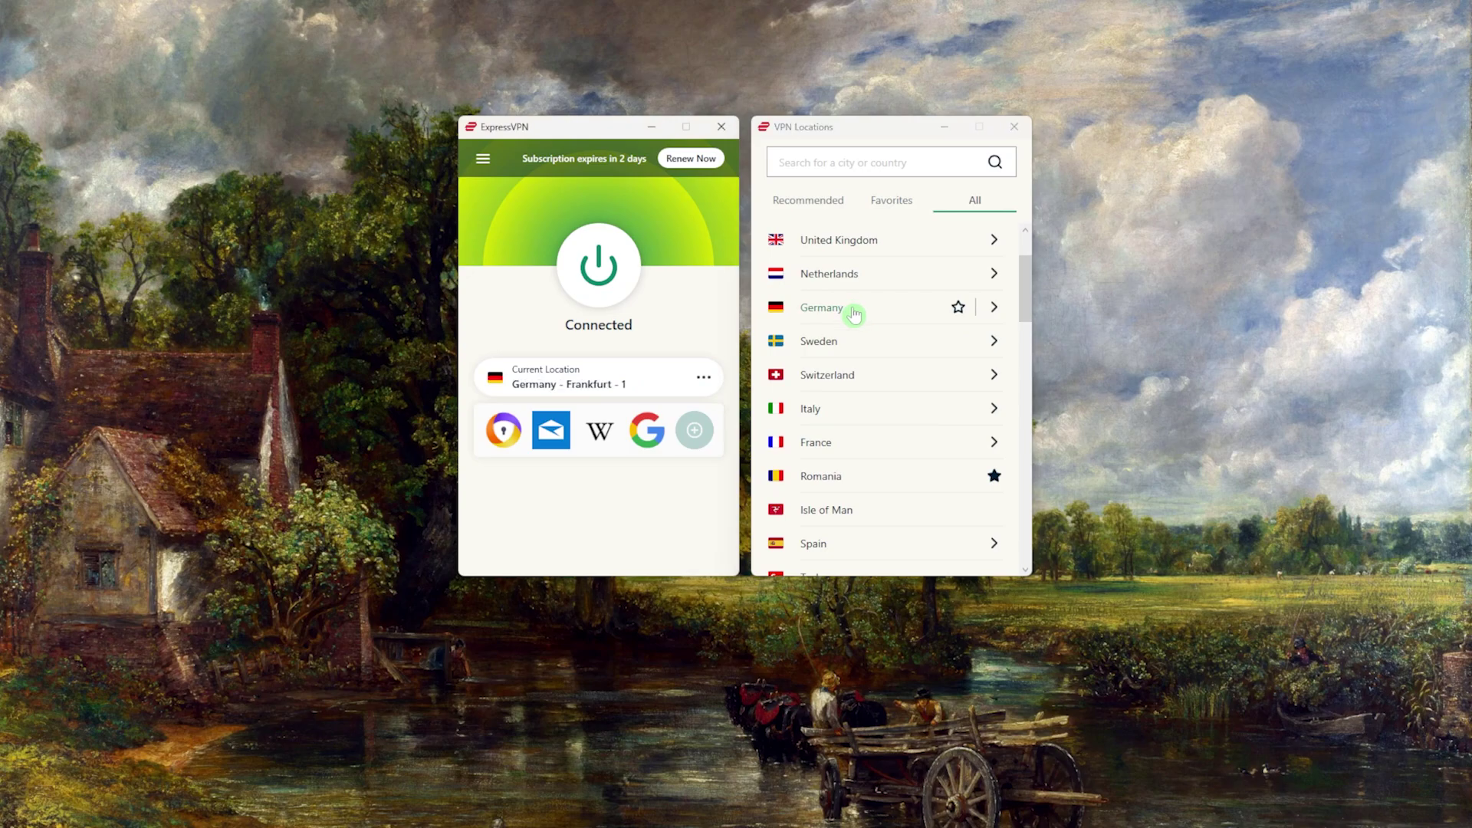
left_click(820, 307)
left_click(644, 381)
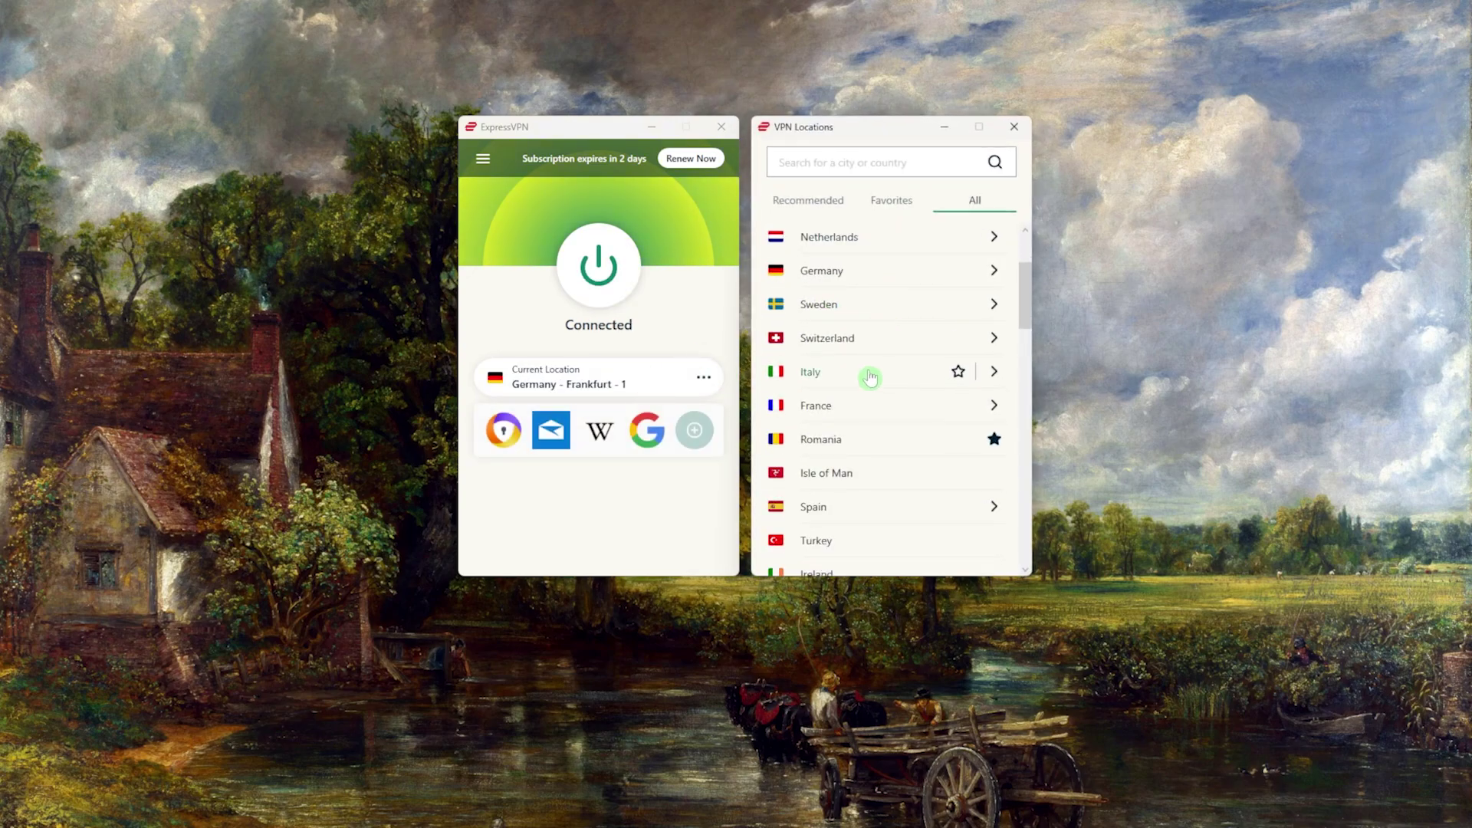
left_click(819, 305)
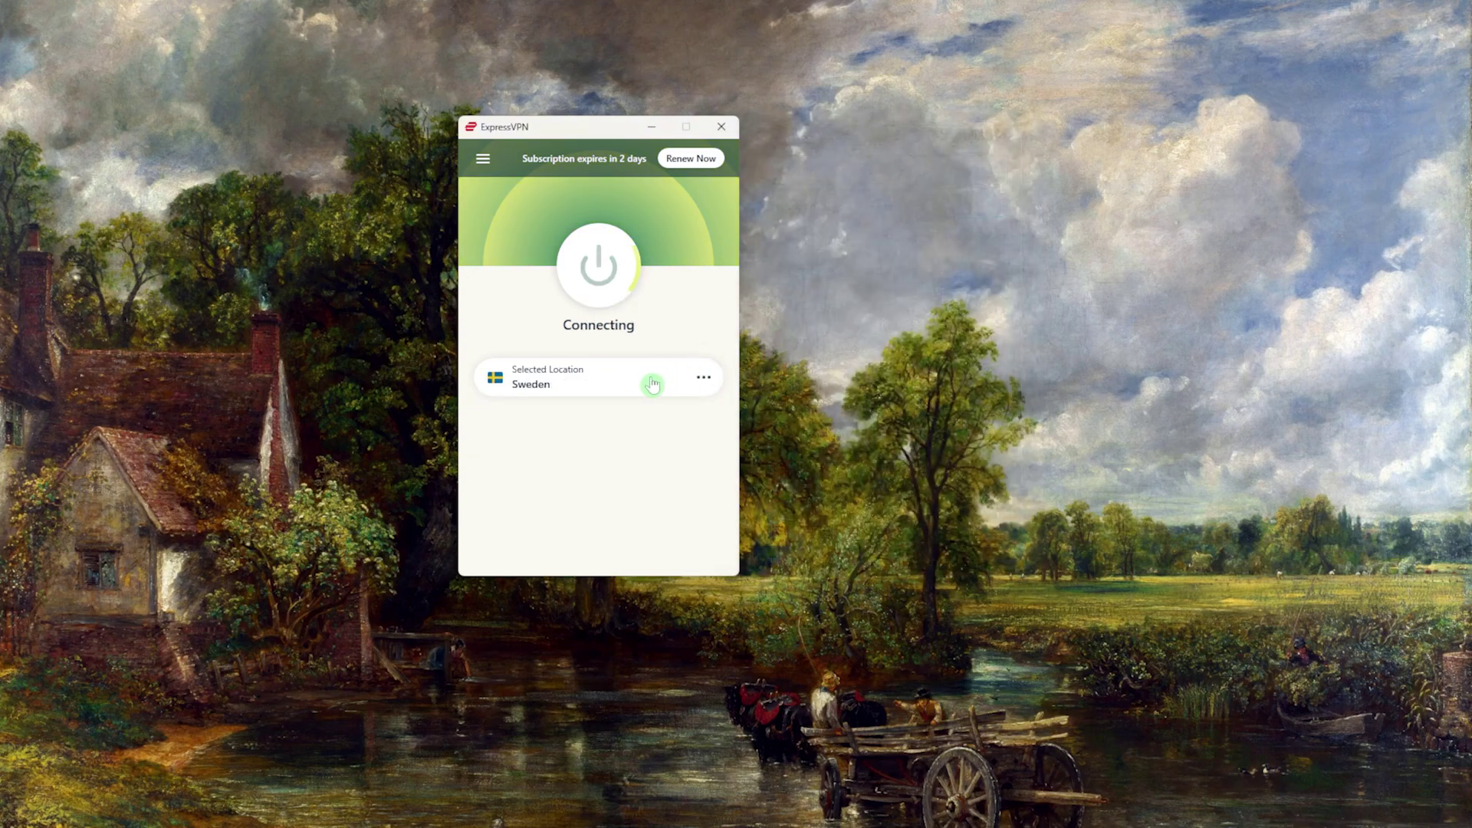
left_click(624, 385)
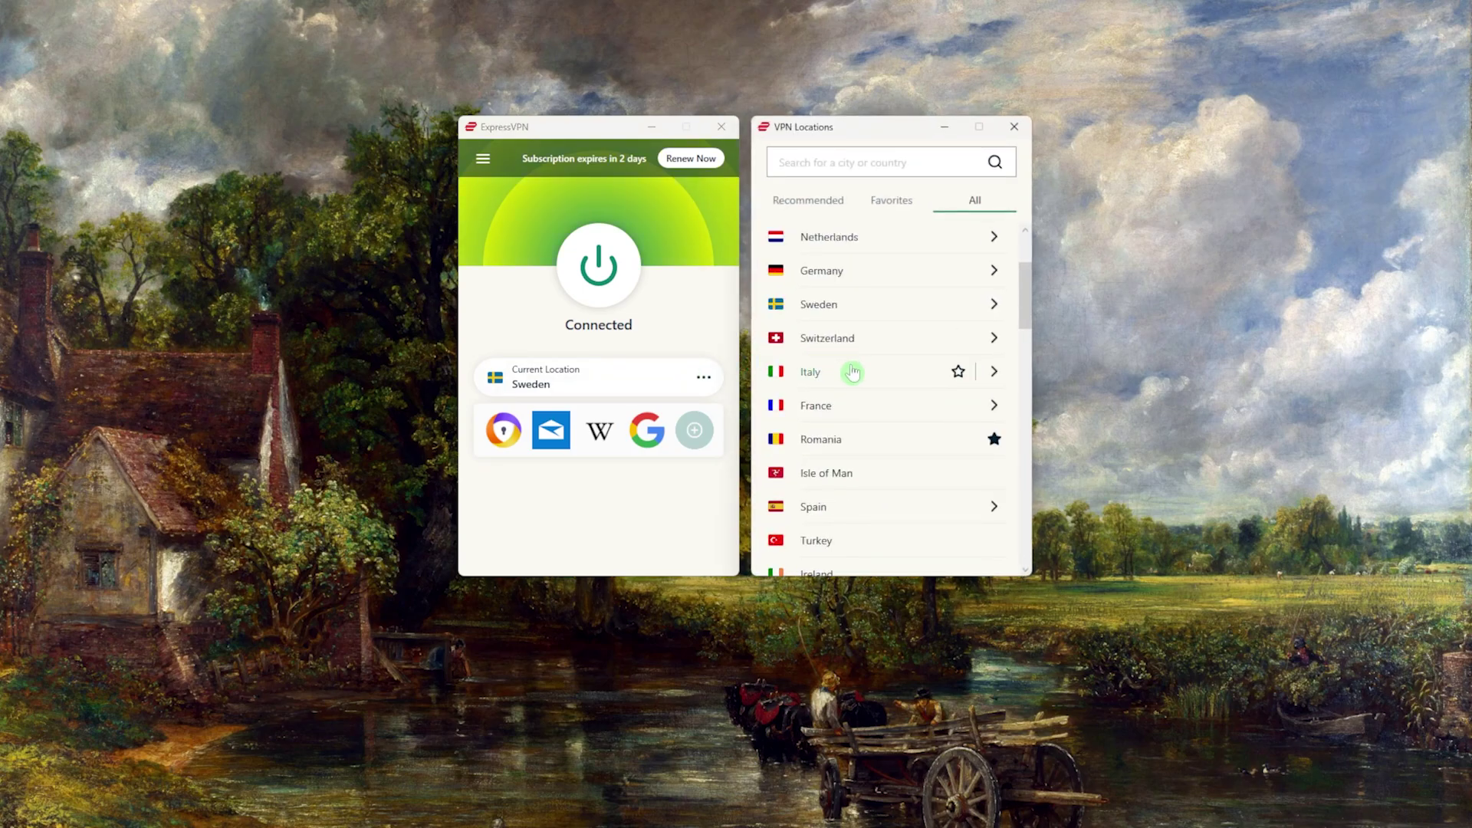
left_click(843, 415)
scroll(865, 371, "up", 3)
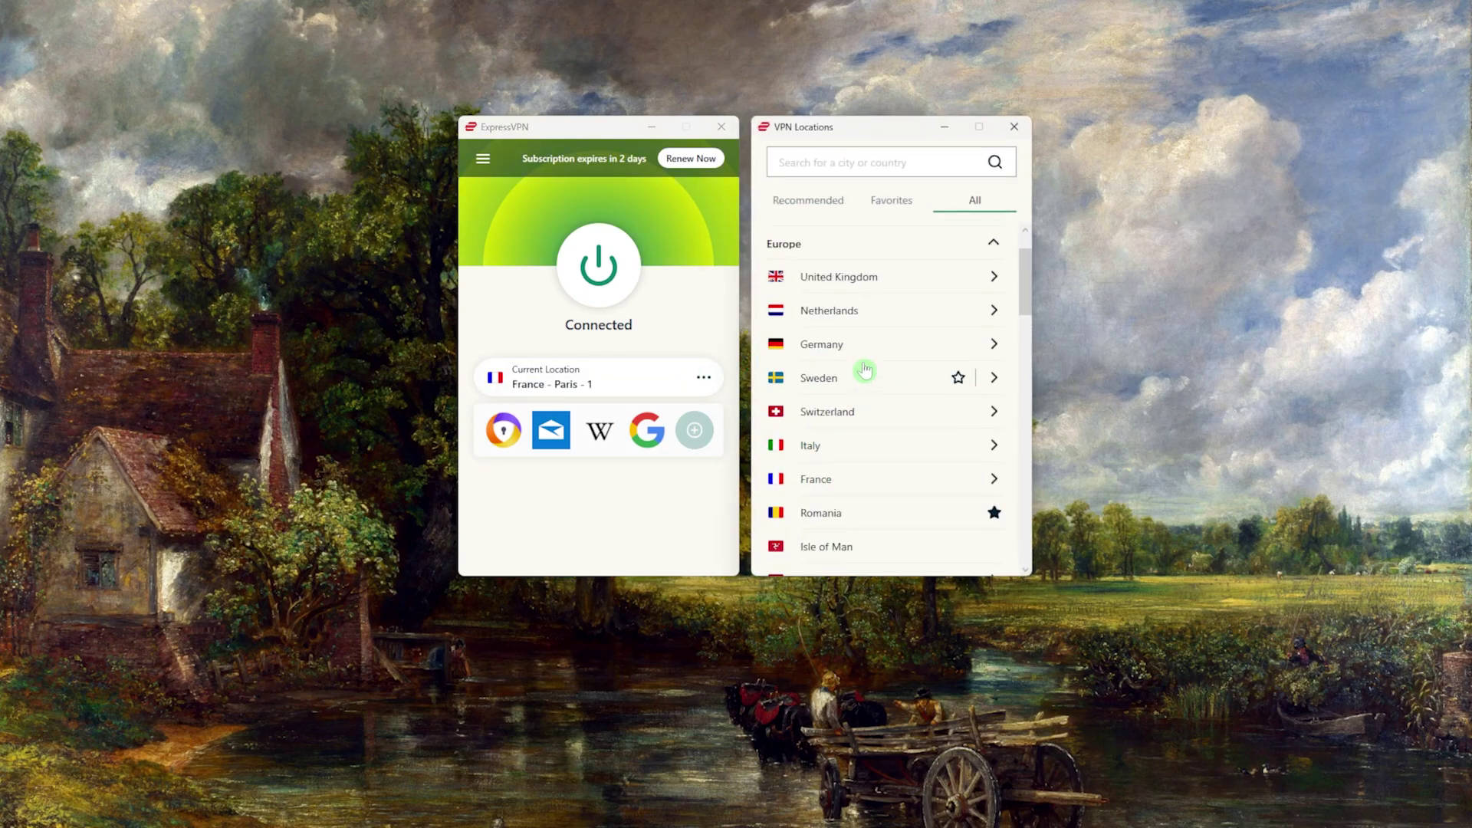
scroll(864, 370, "down", 2)
scroll(865, 370, "down", 8)
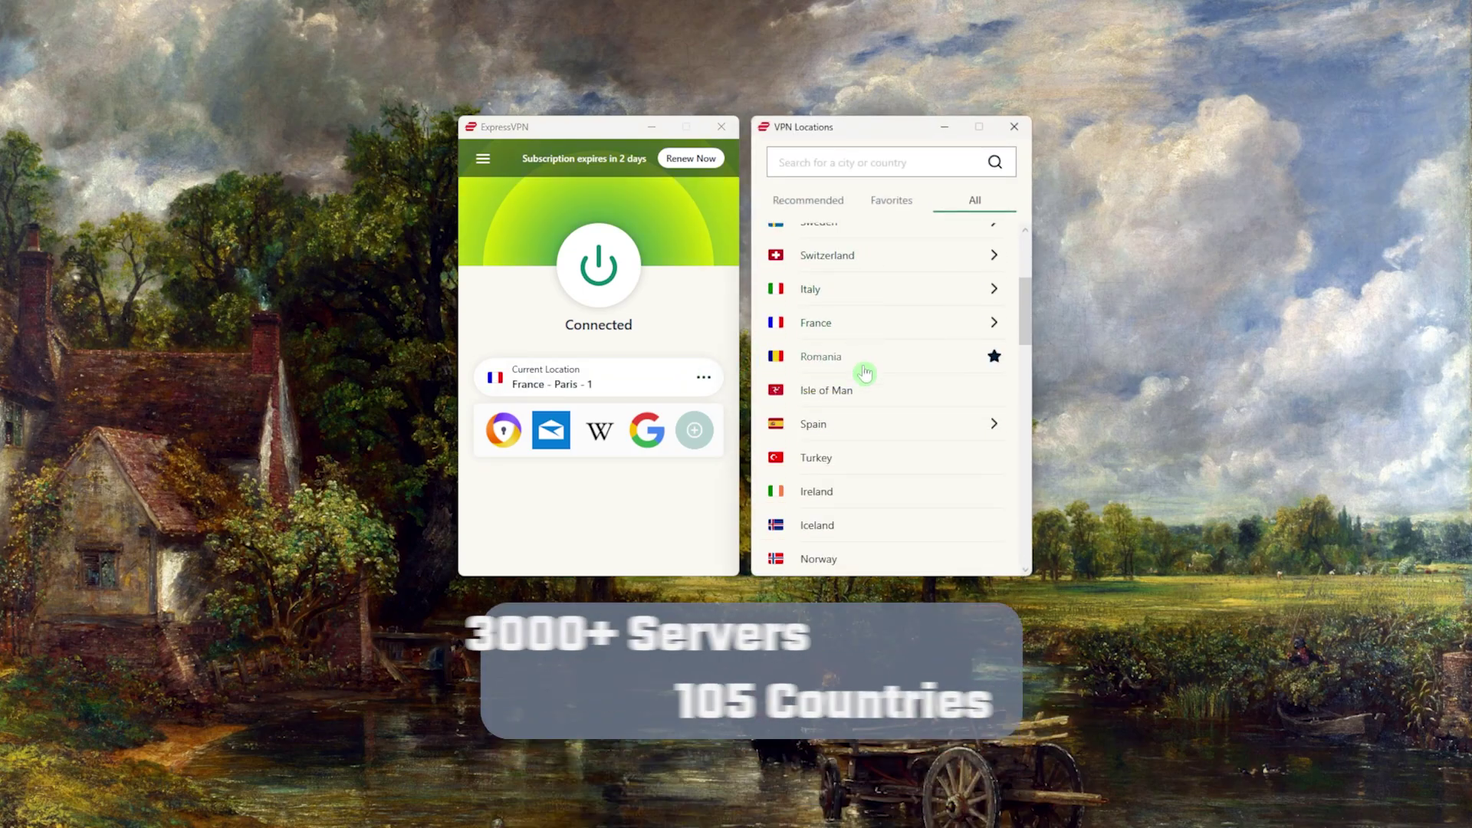
scroll(868, 376, "down", 5)
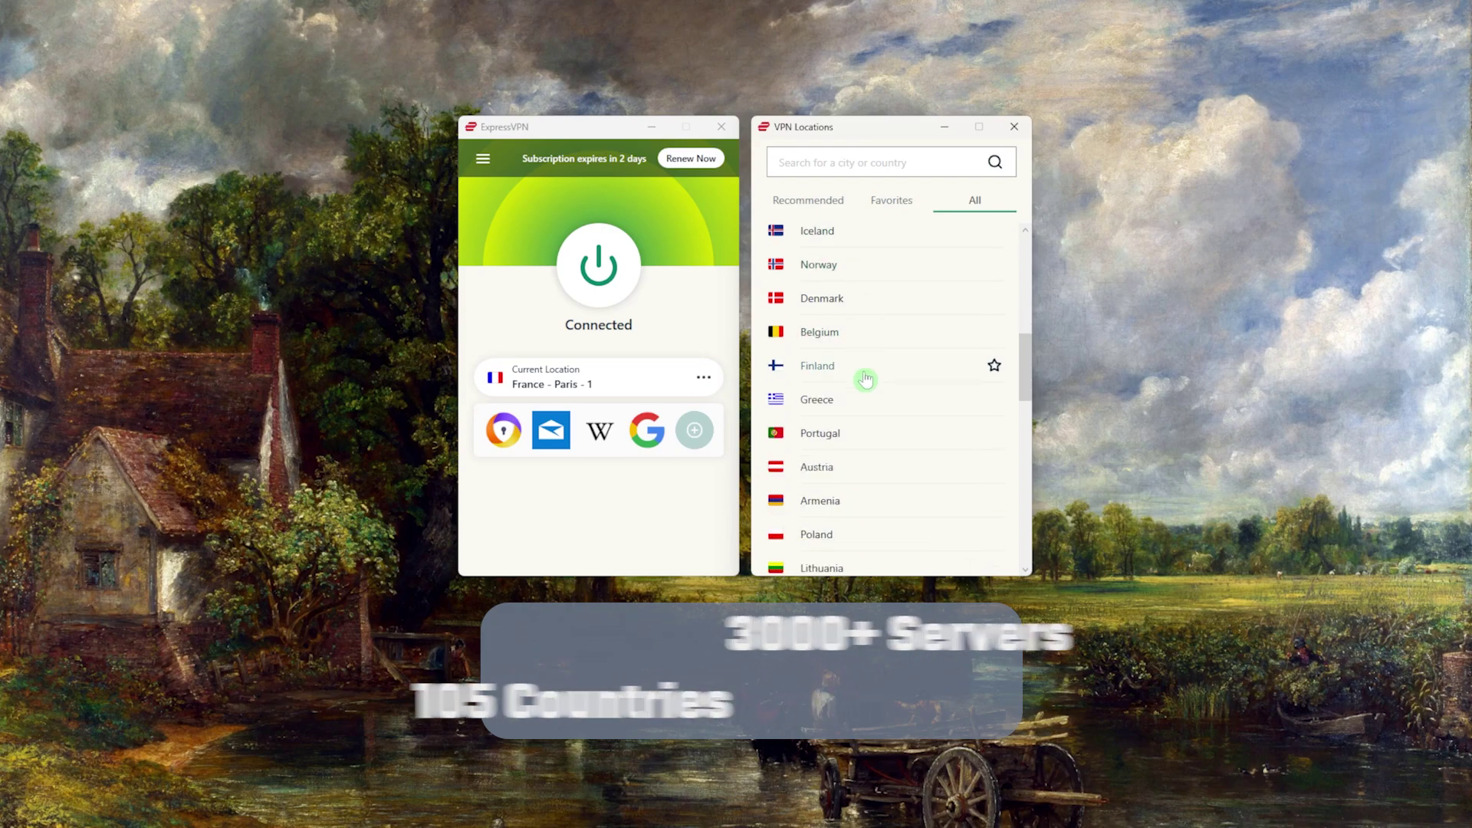
scroll(866, 379, "down", 3)
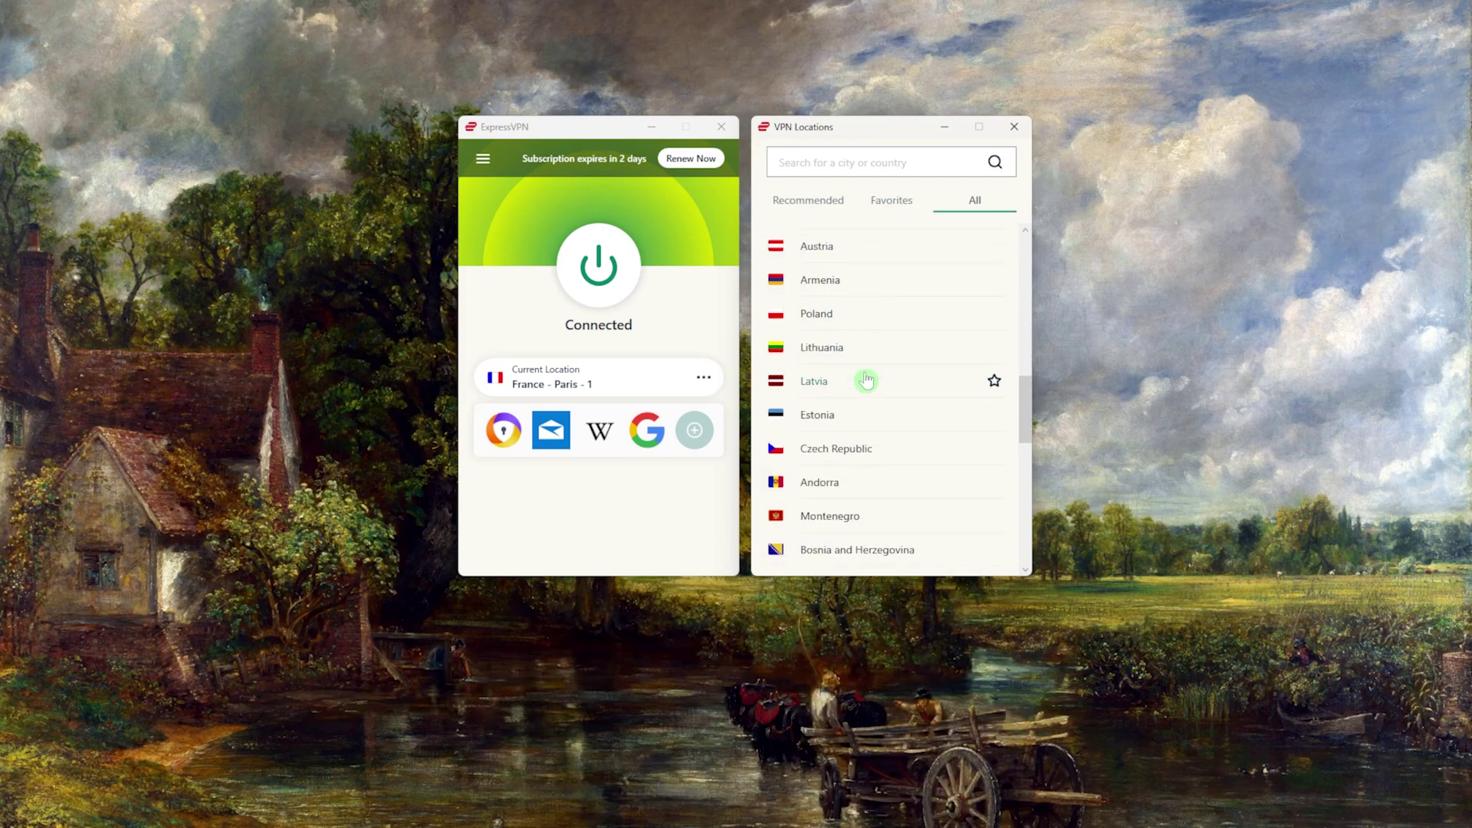
Dismiss ExpressVPN's help options and section menu, returning to the main screen
scroll(866, 379, "down", 2)
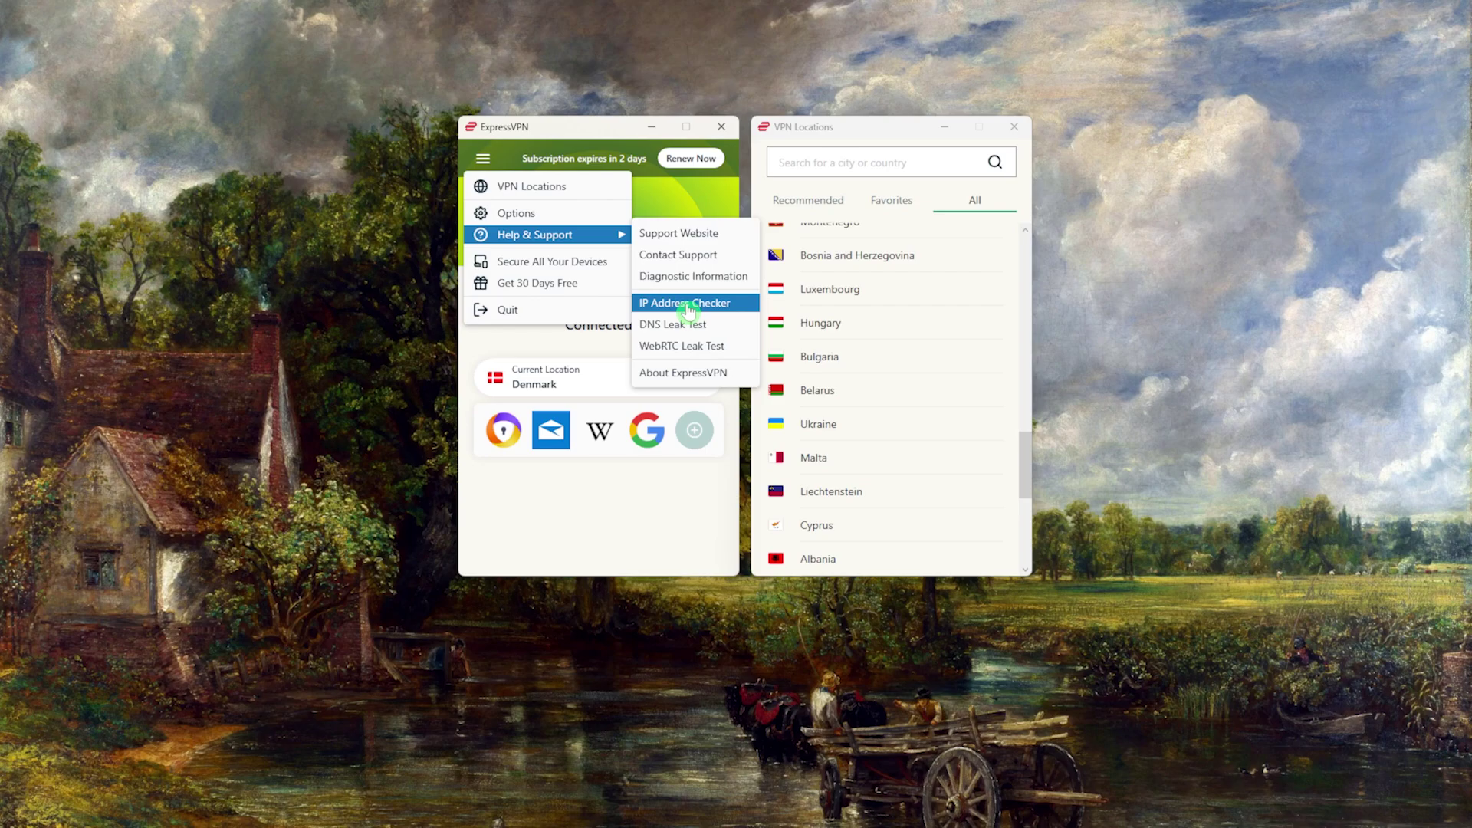
left_click(517, 350)
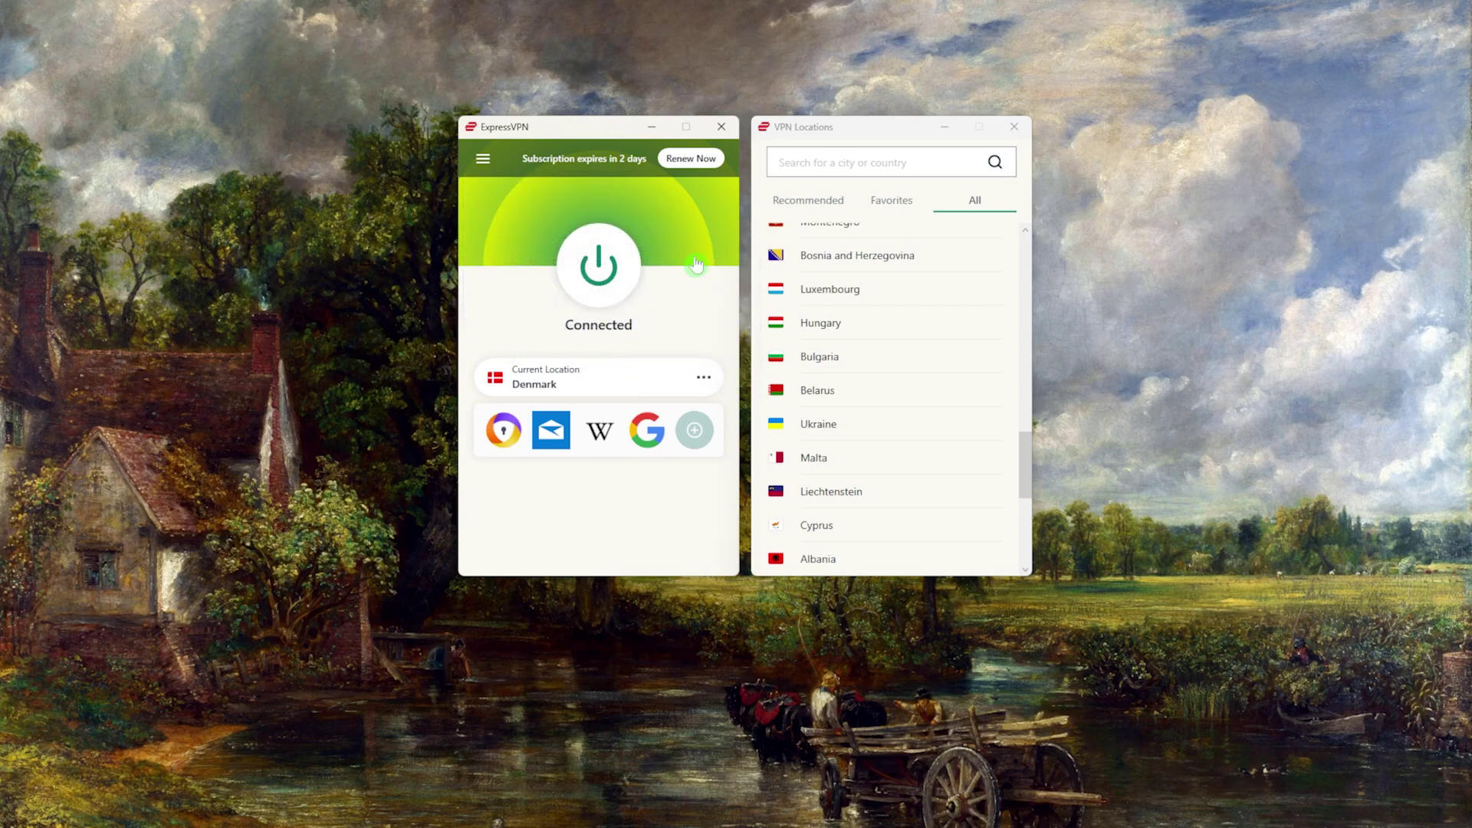
left_click(483, 158)
mouse_move(588, 242)
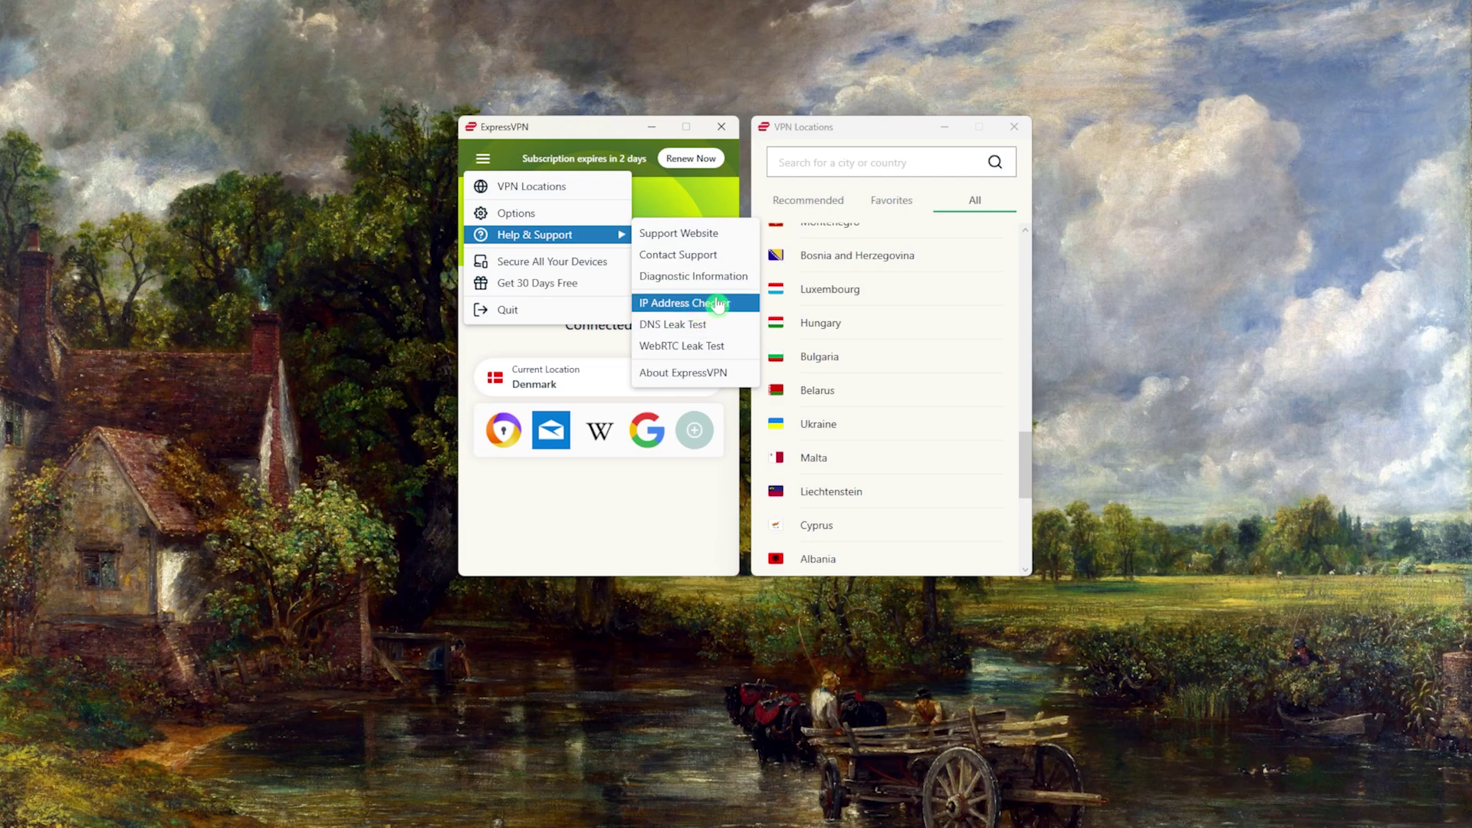
left_click(669, 209)
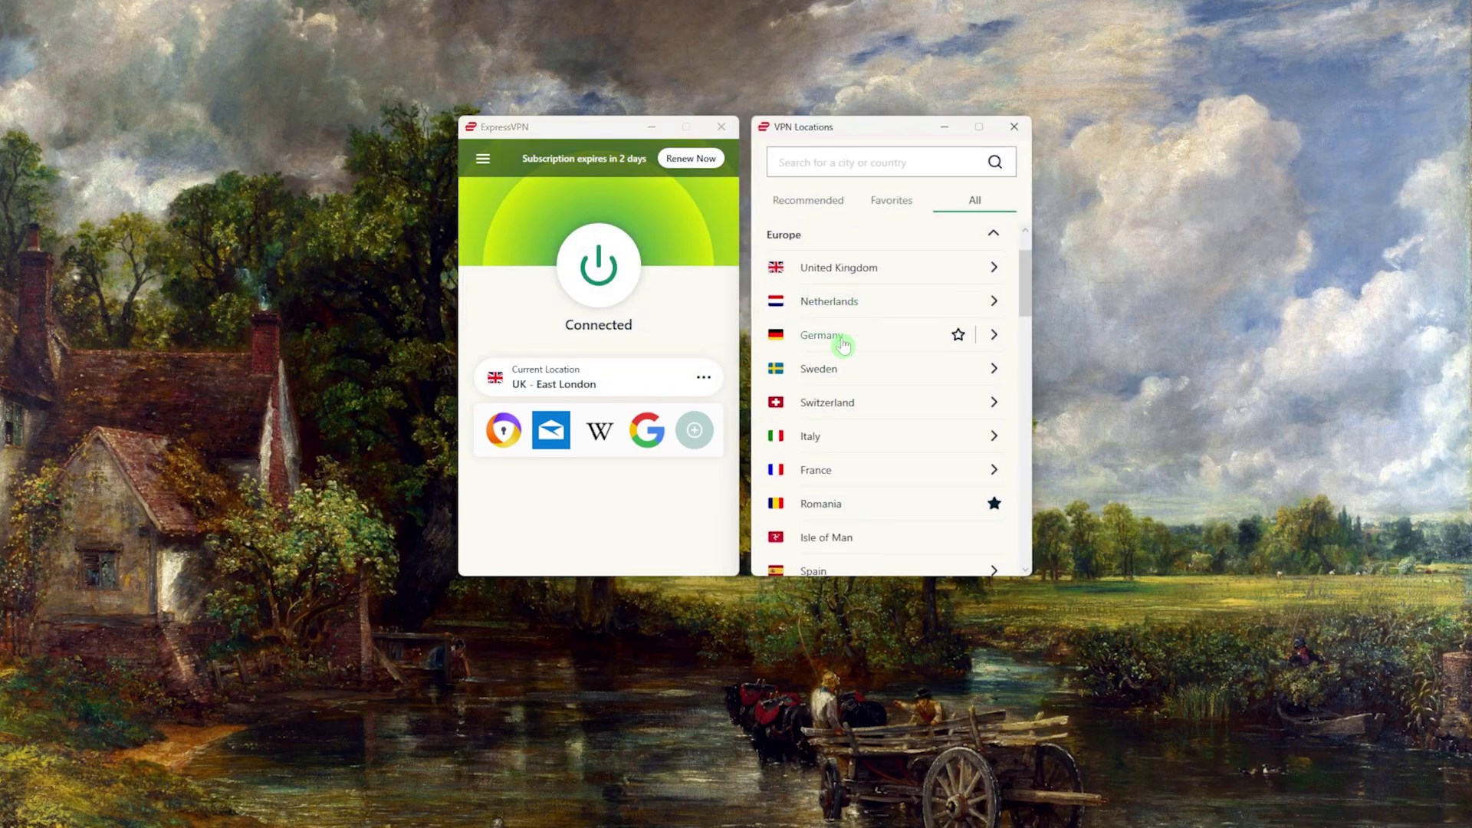
Connect through Germany, then expand the Americas region to browse its countries
left_click(842, 342)
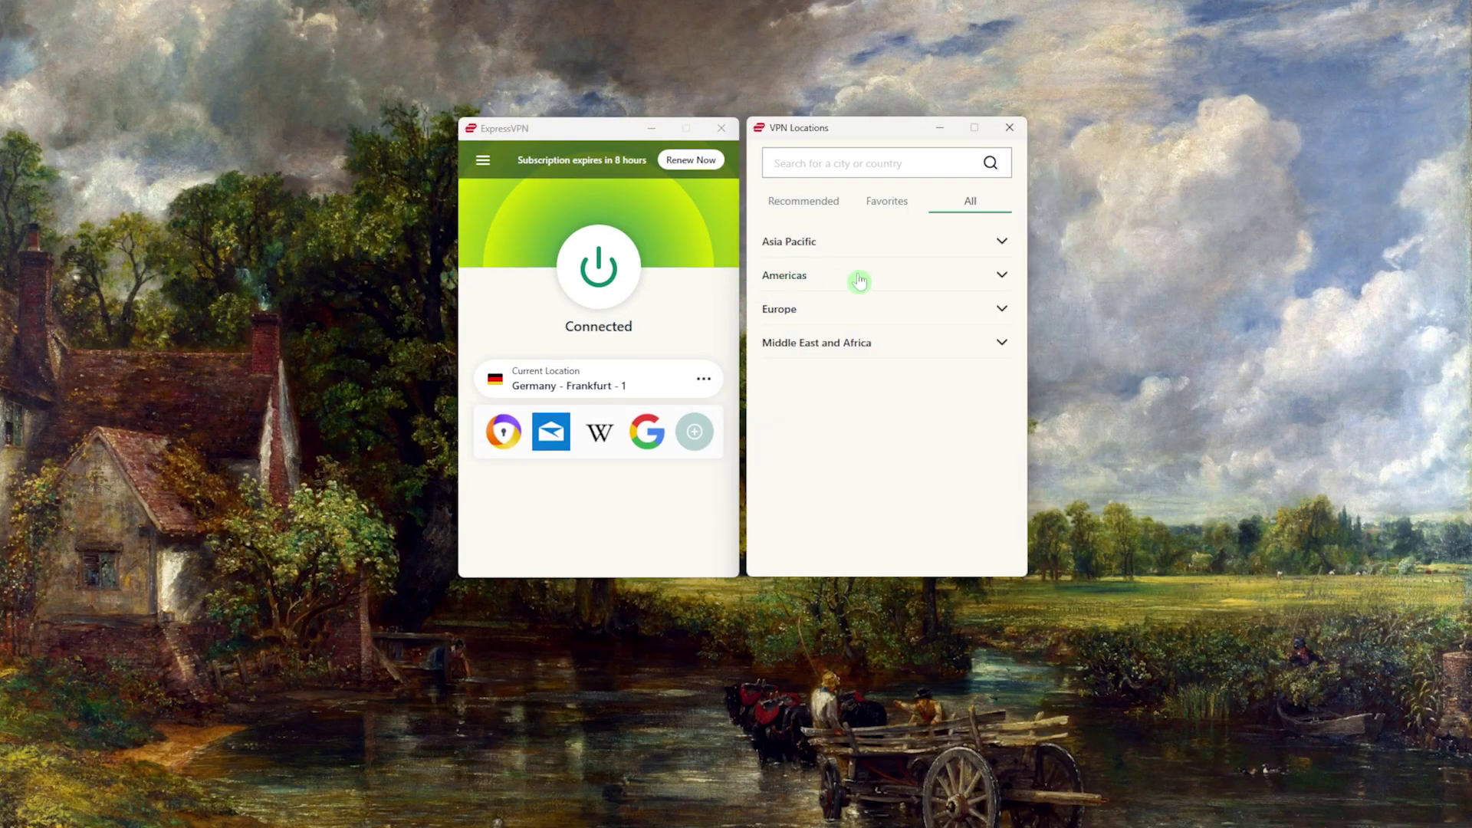
left_click(859, 282)
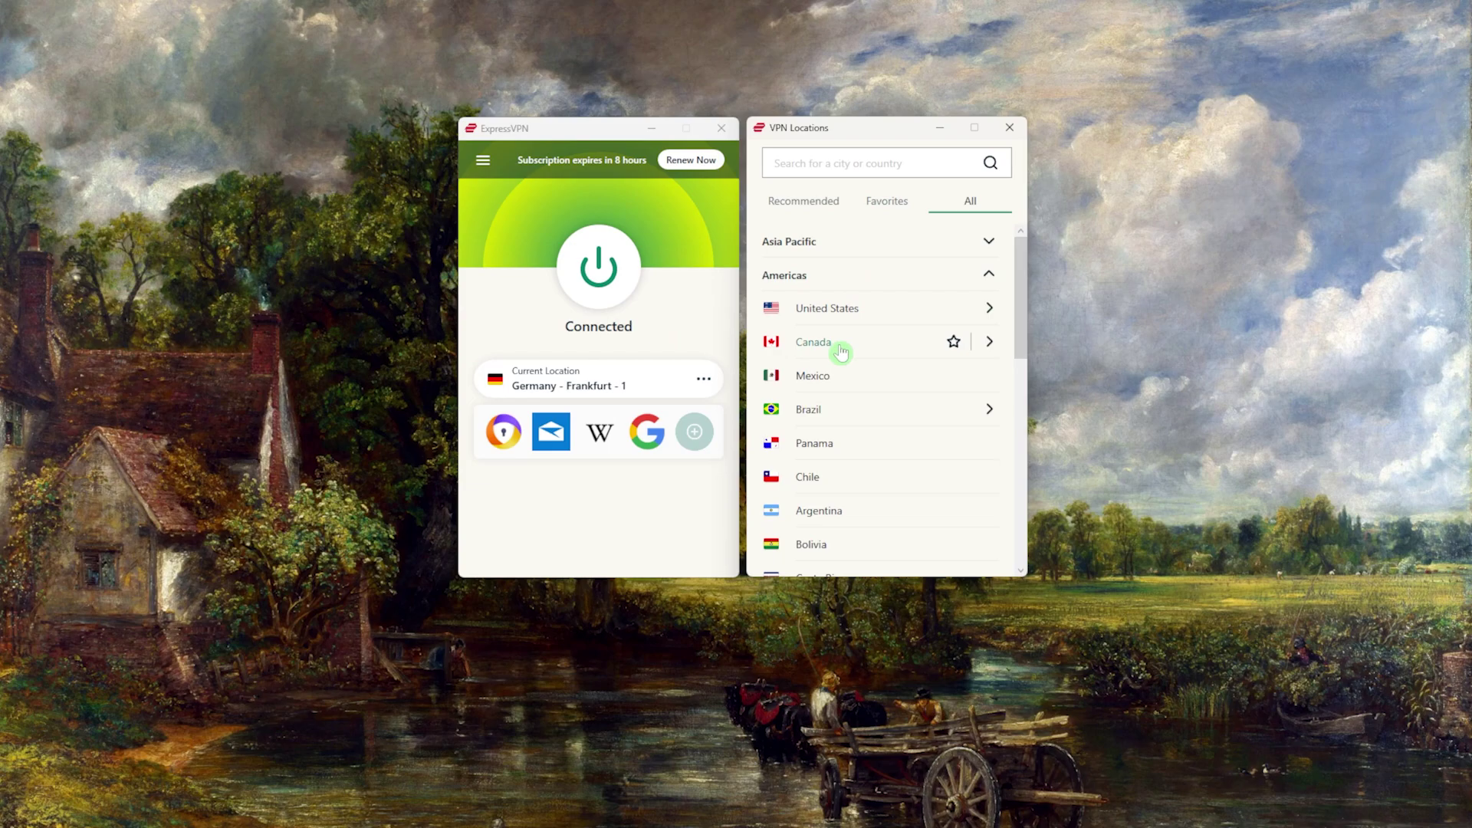
scroll(841, 351, "down", 5)
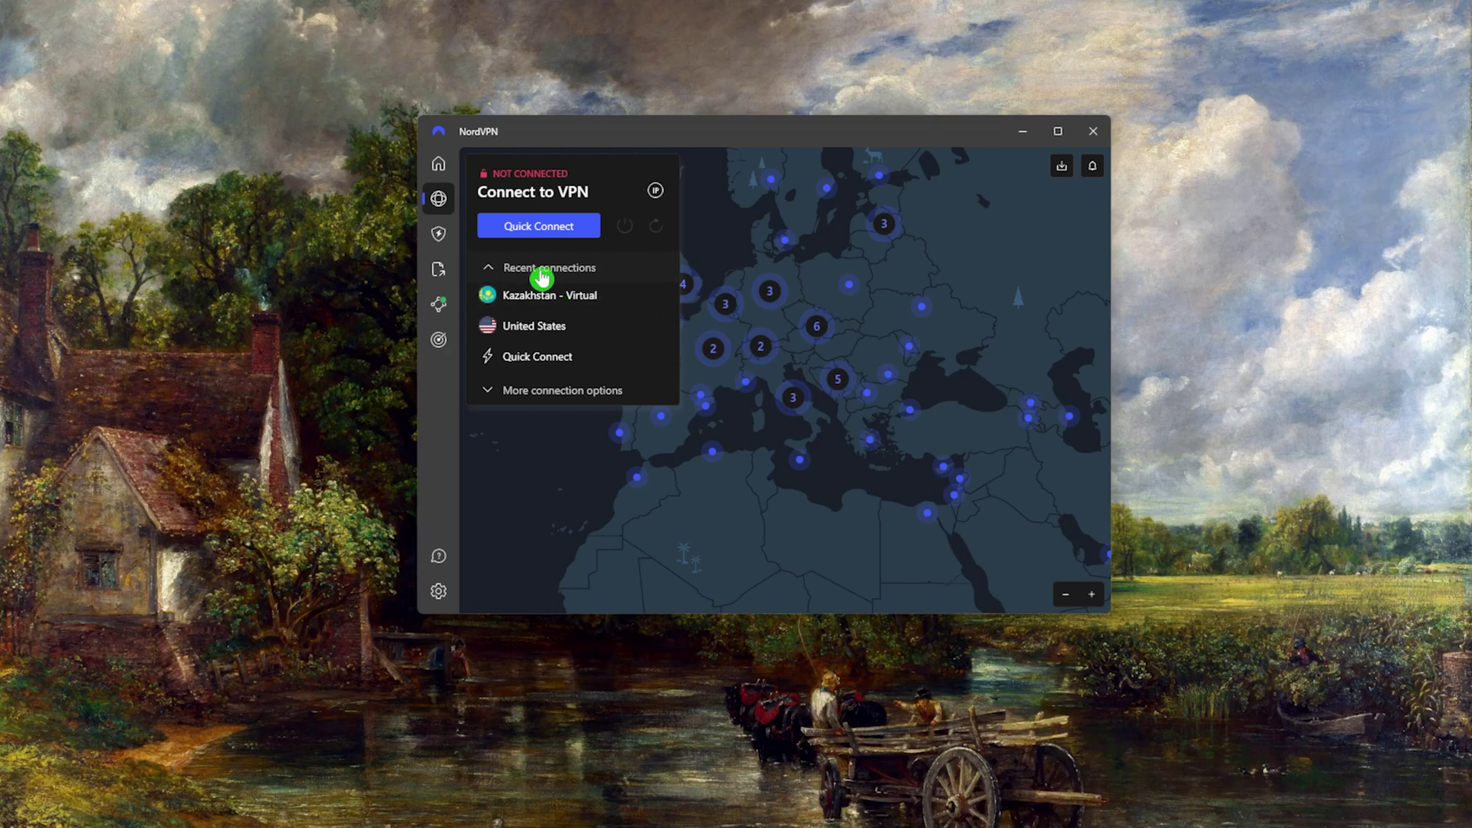
left_click(544, 268)
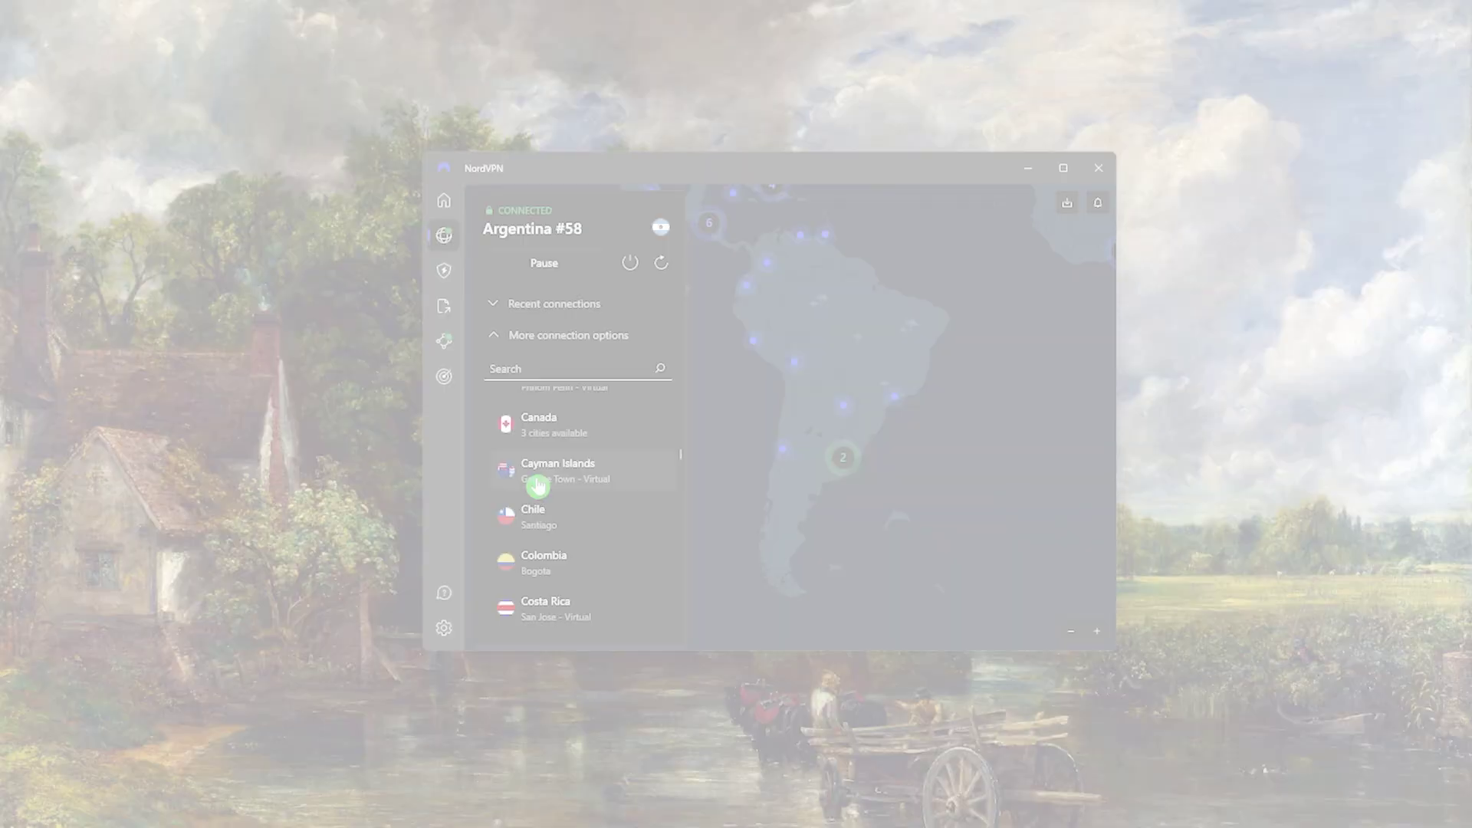
scroll(549, 515, "down", 2)
scroll(549, 515, "down", 6)
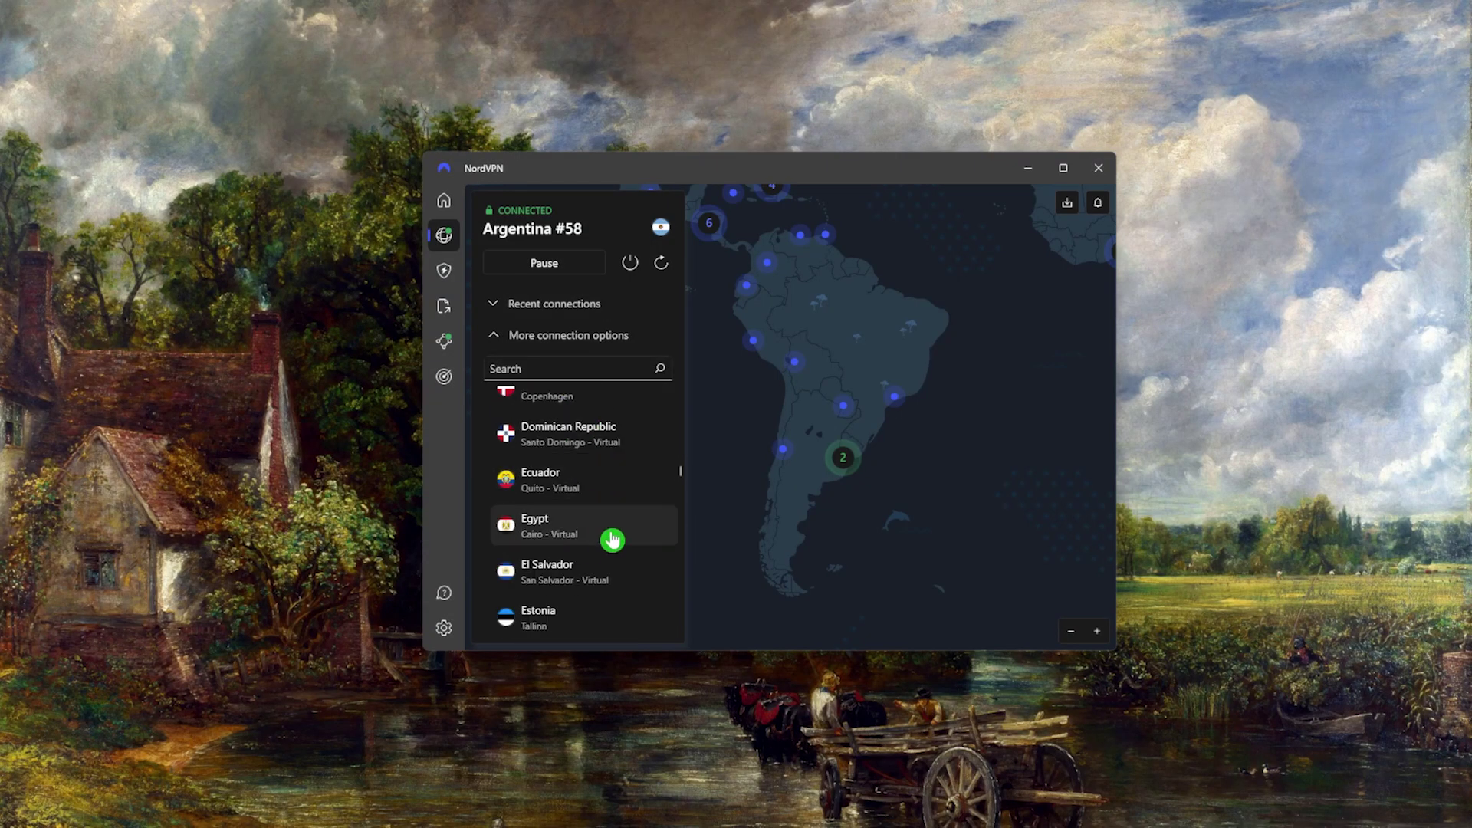
scroll(633, 514, "down", 5)
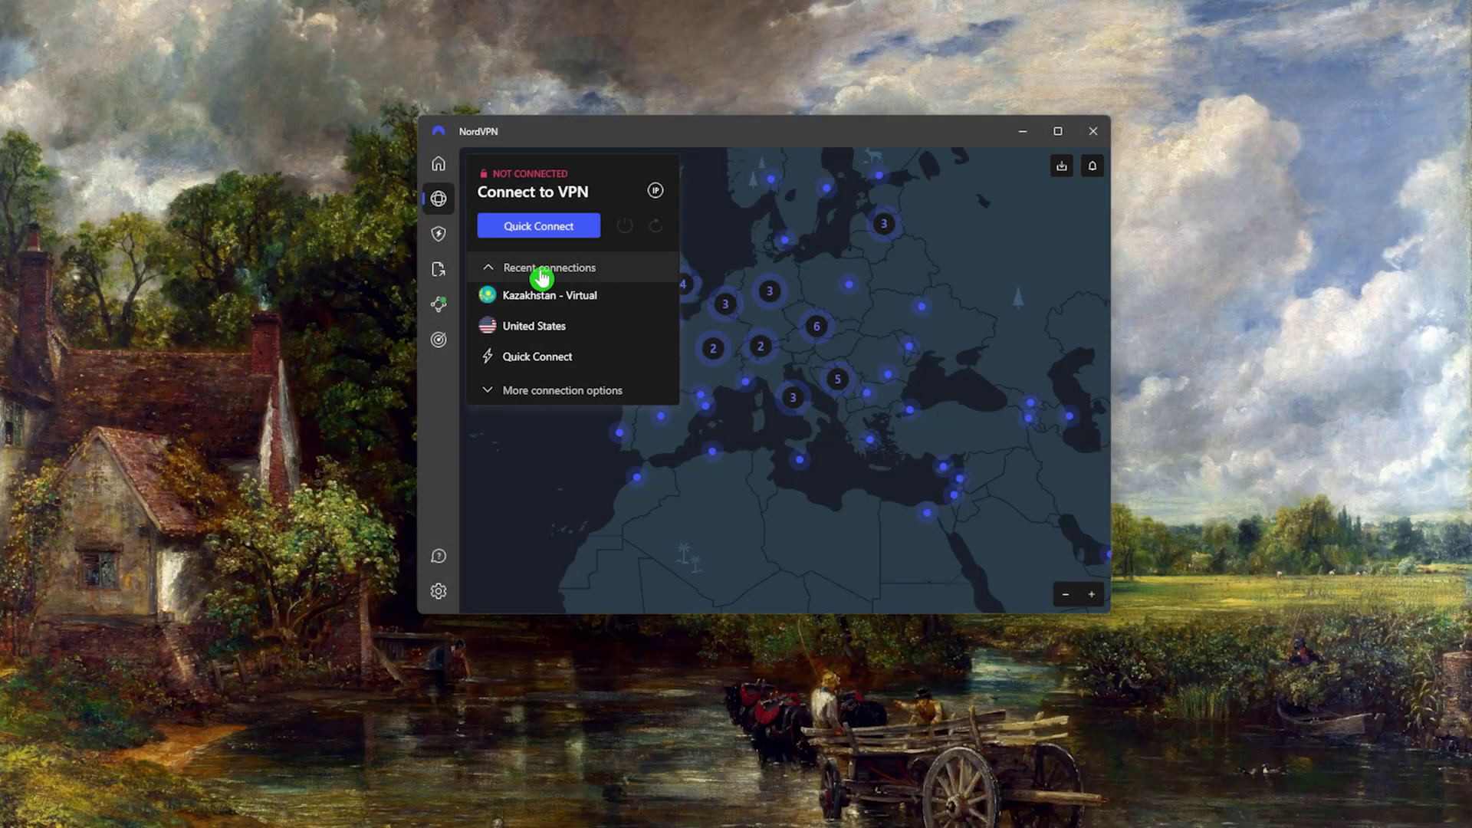
Turn on NordVPN's Internet Kill Switch and connect via Double VPN, then Onion Over VPN servers
left_click(545, 270)
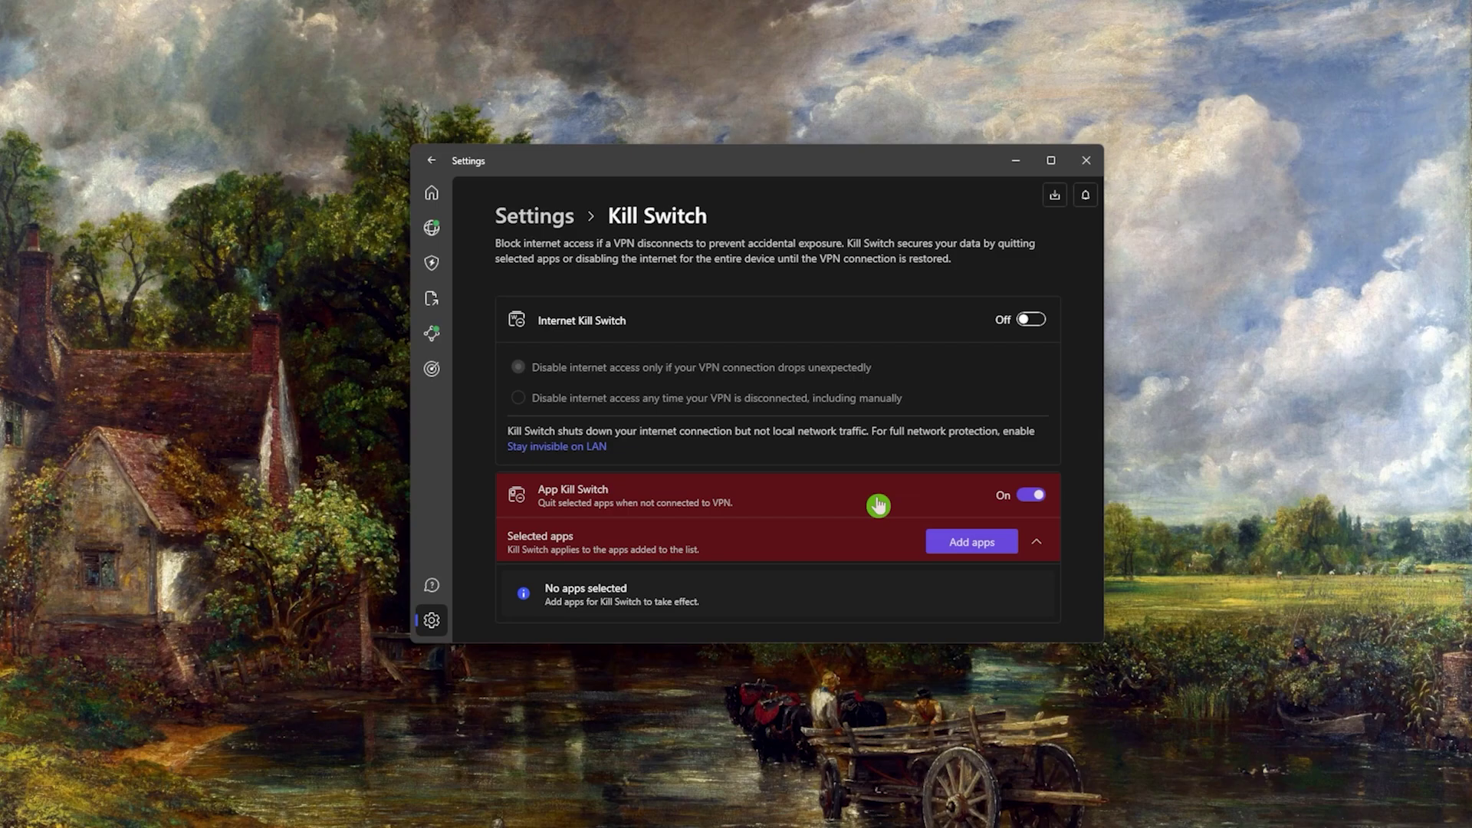
left_click(1031, 320)
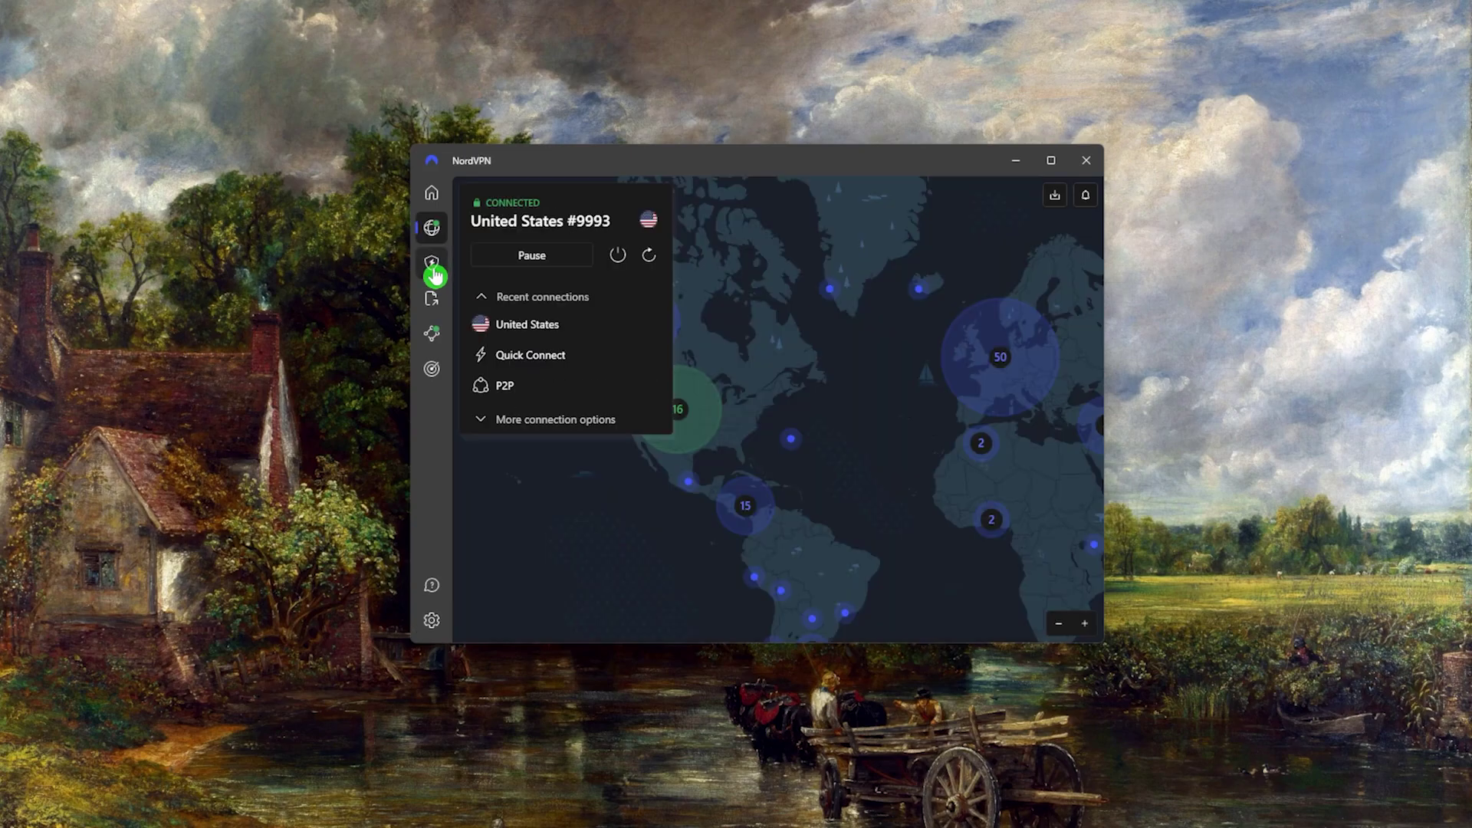
left_click(432, 263)
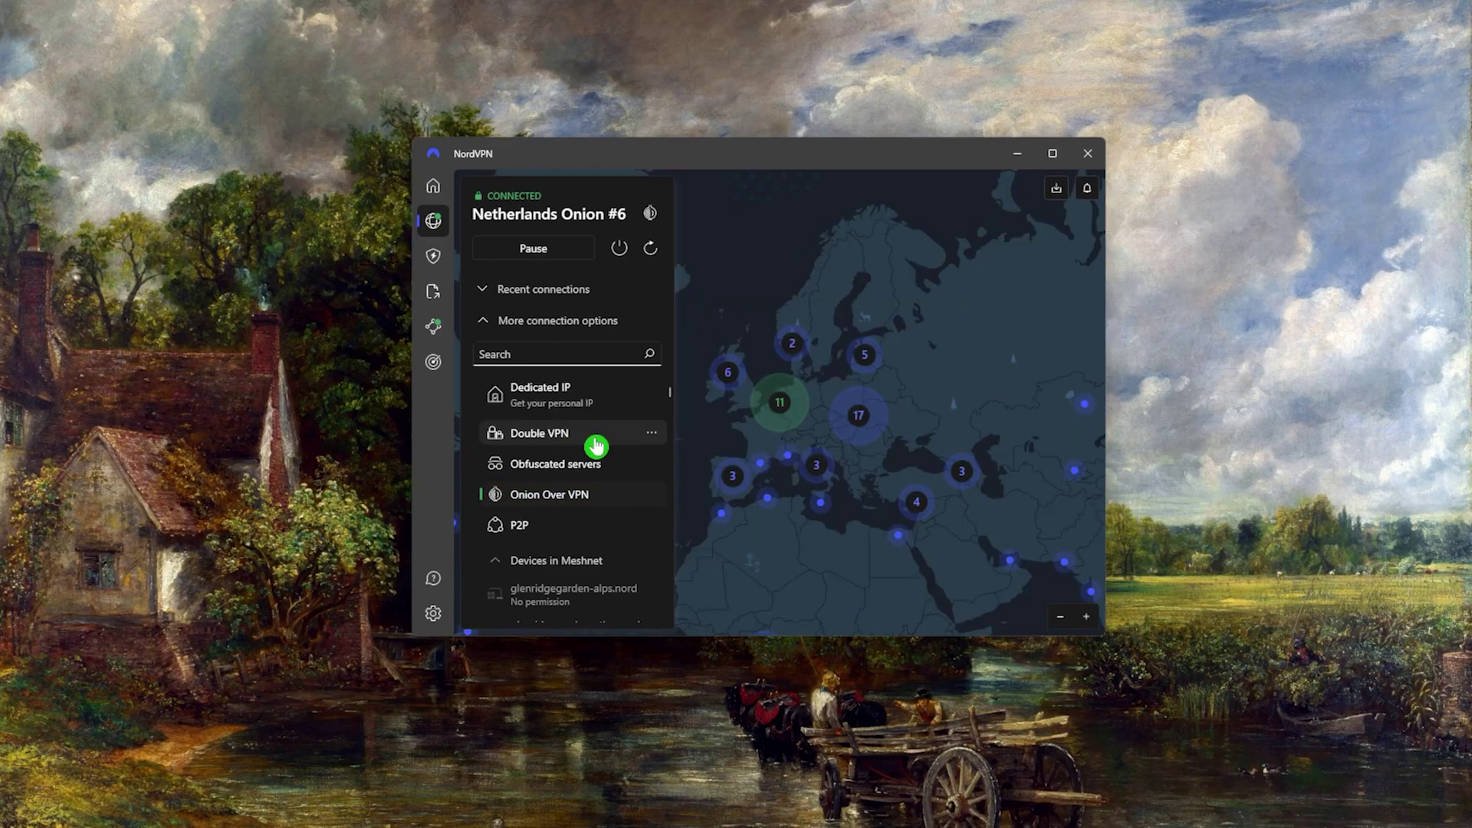
left_click(580, 441)
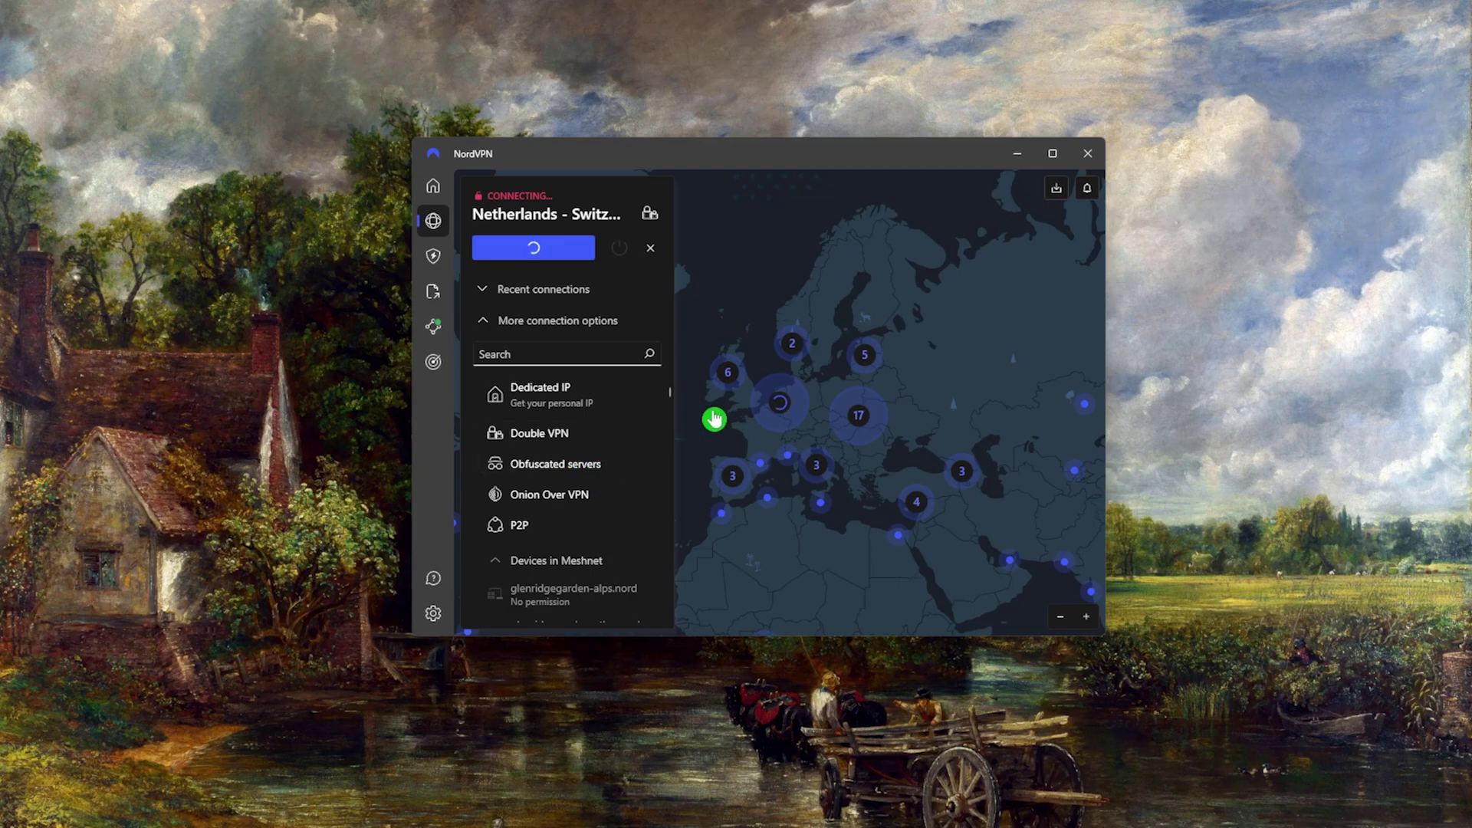
left_click(580, 498)
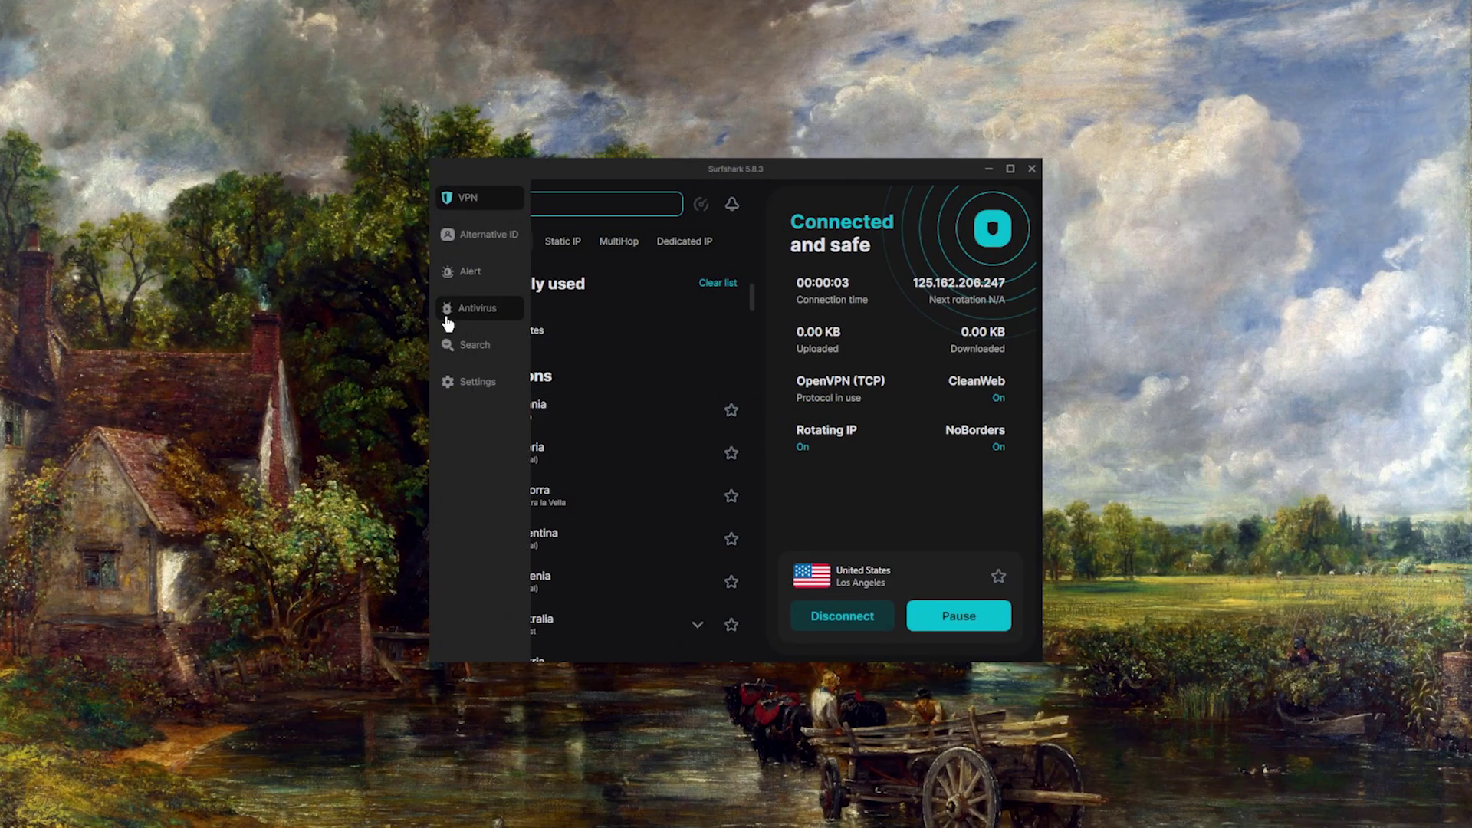
left_click(448, 316)
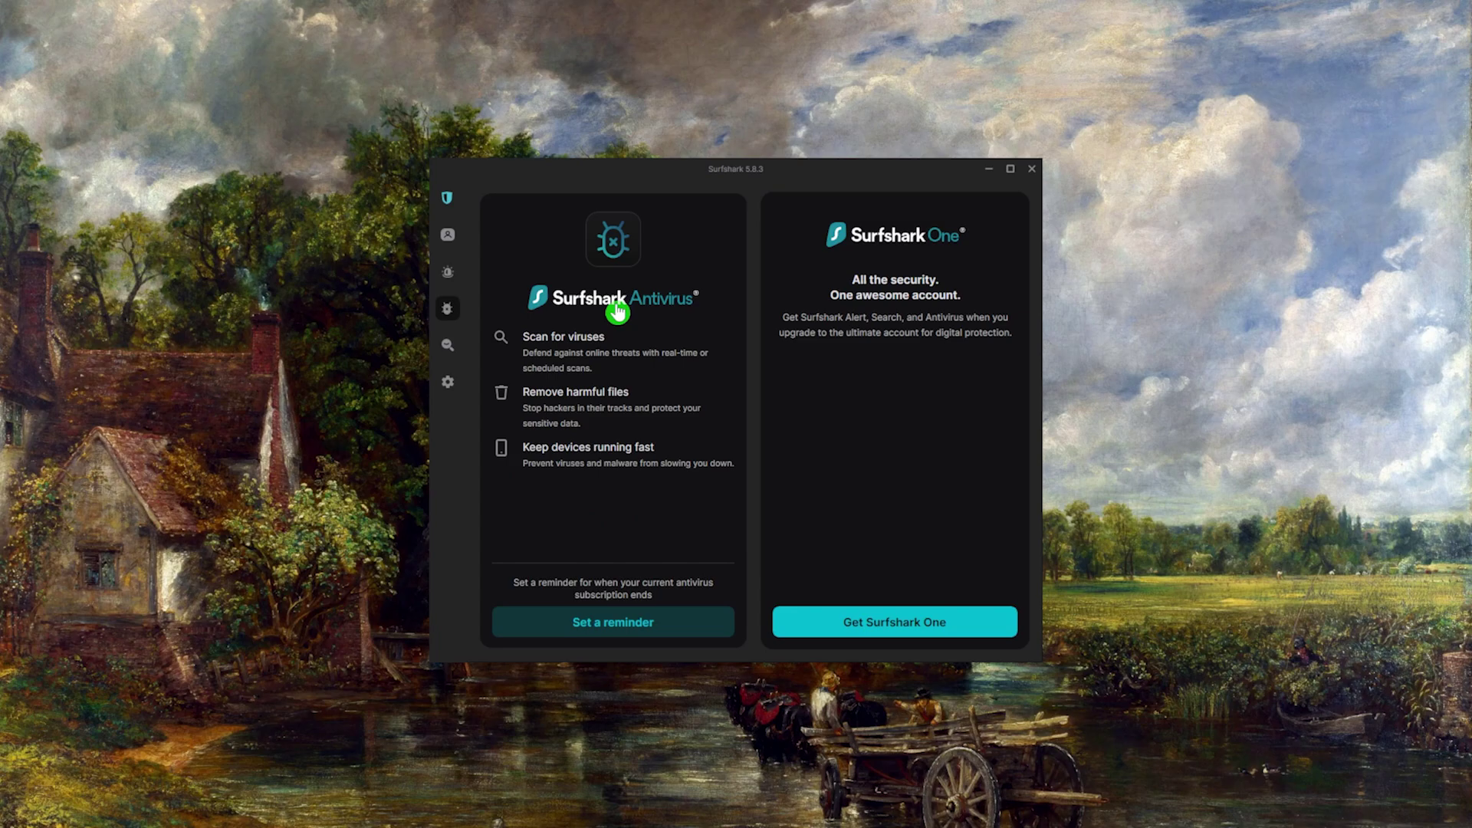
left_click(448, 272)
left_click(638, 351)
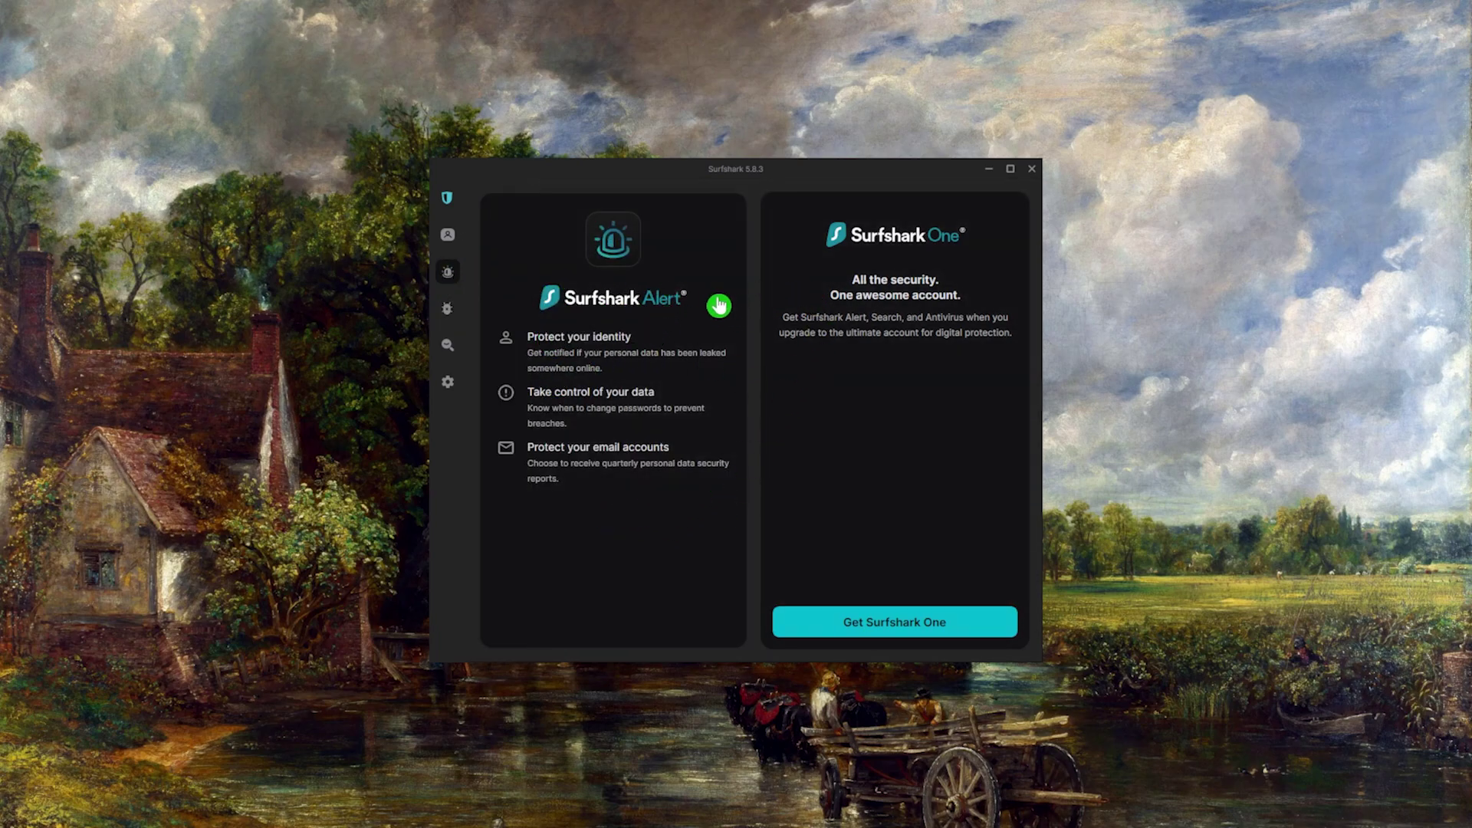
left_click(486, 197)
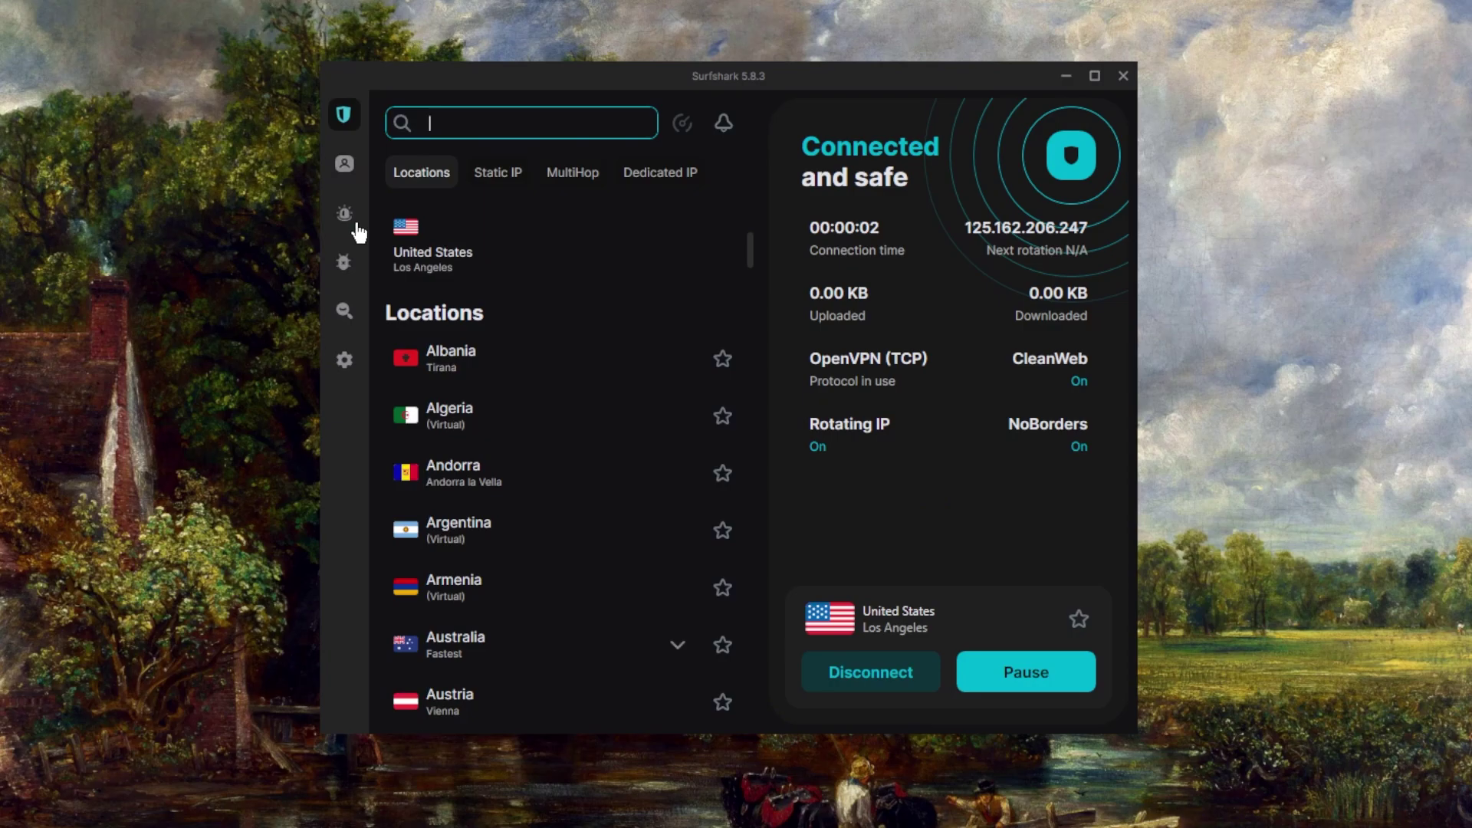
Set a Surfshark Antivirus reminder for month 08, day 16, year 2024
left_click(356, 230)
left_click(344, 262)
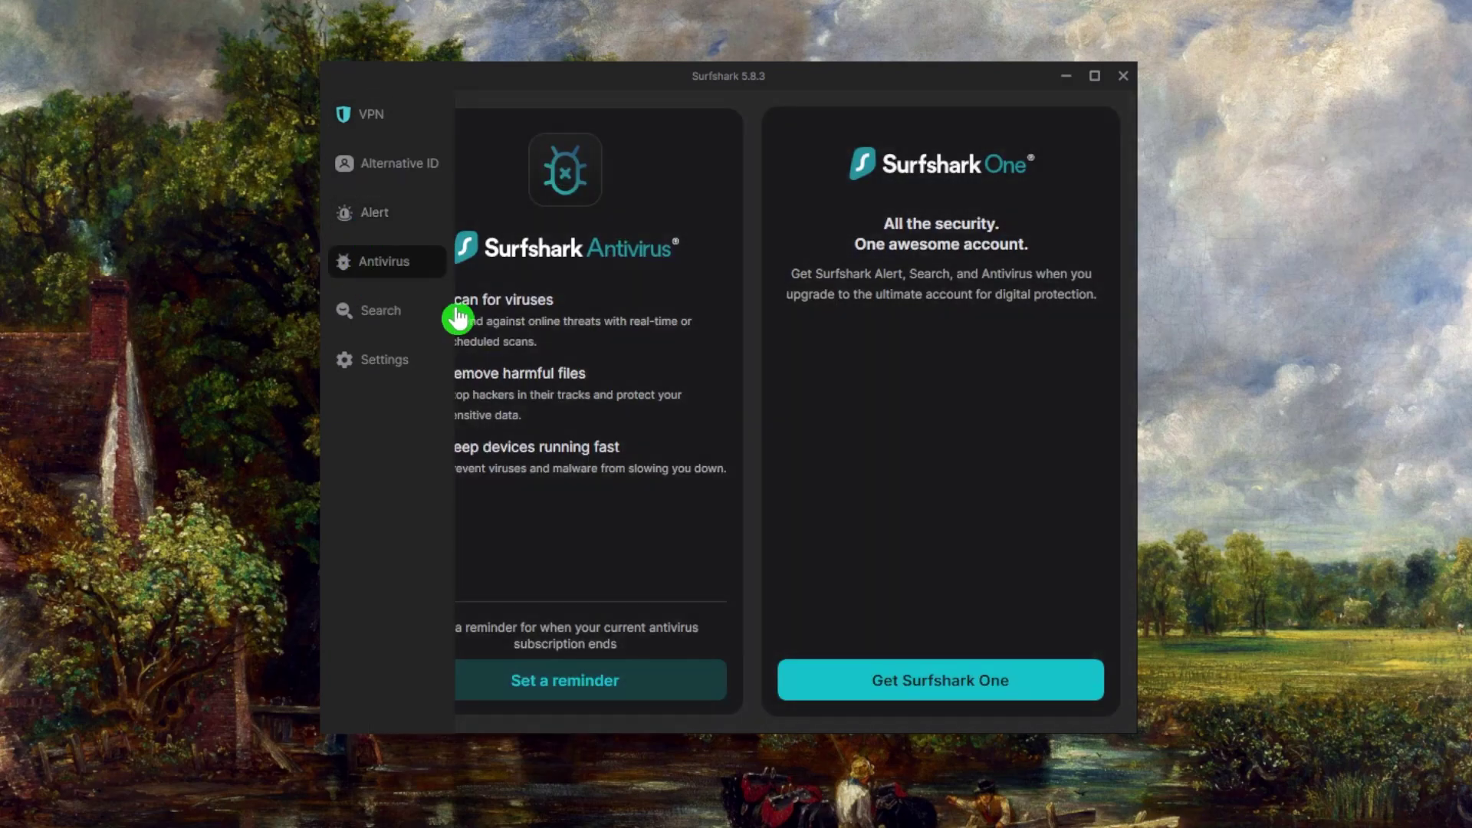
left_click(578, 685)
left_click(605, 423)
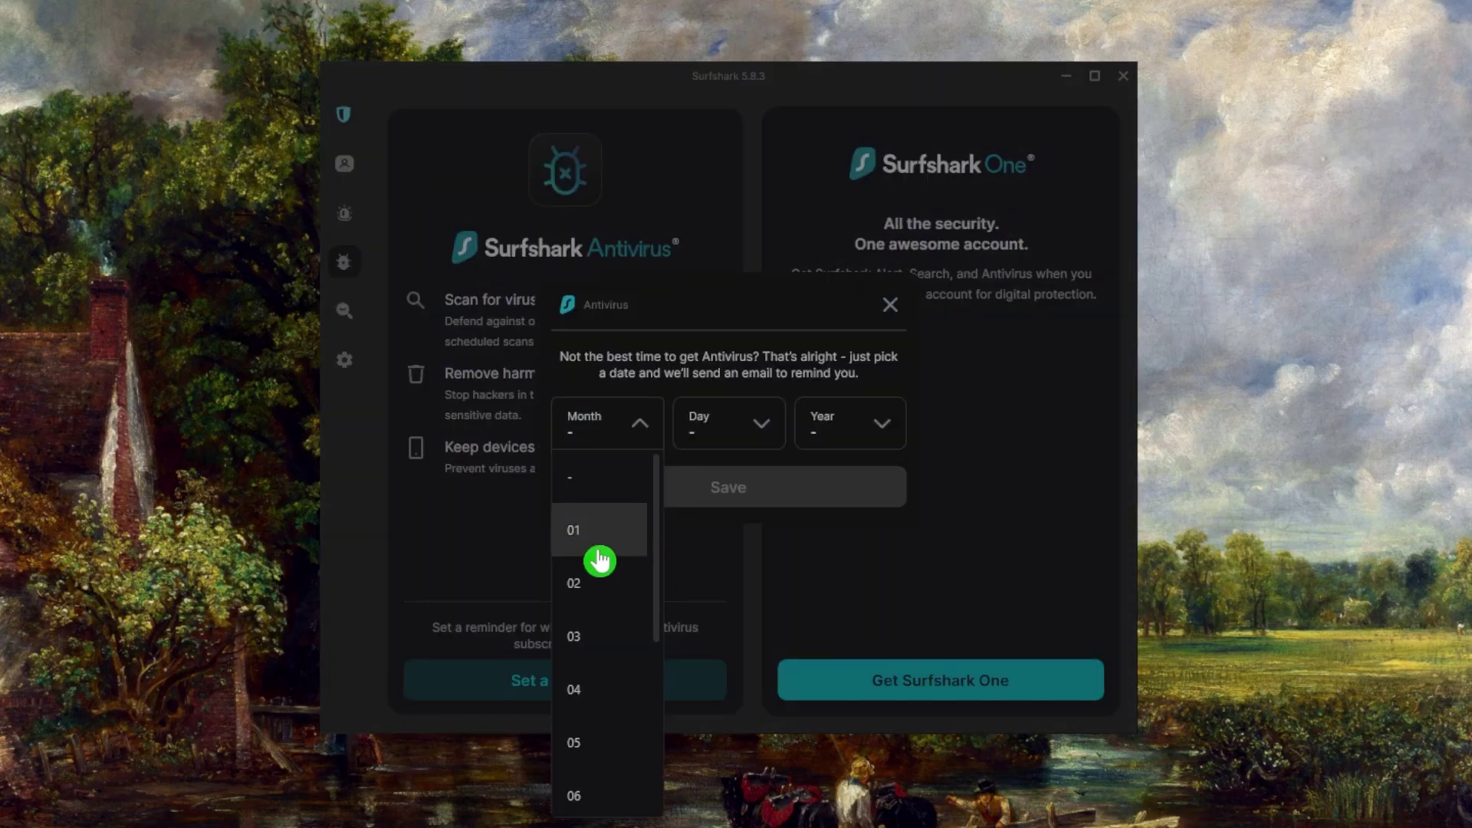
left_click(600, 560)
left_click(739, 424)
left_click(752, 549)
left_click(843, 424)
left_click(841, 549)
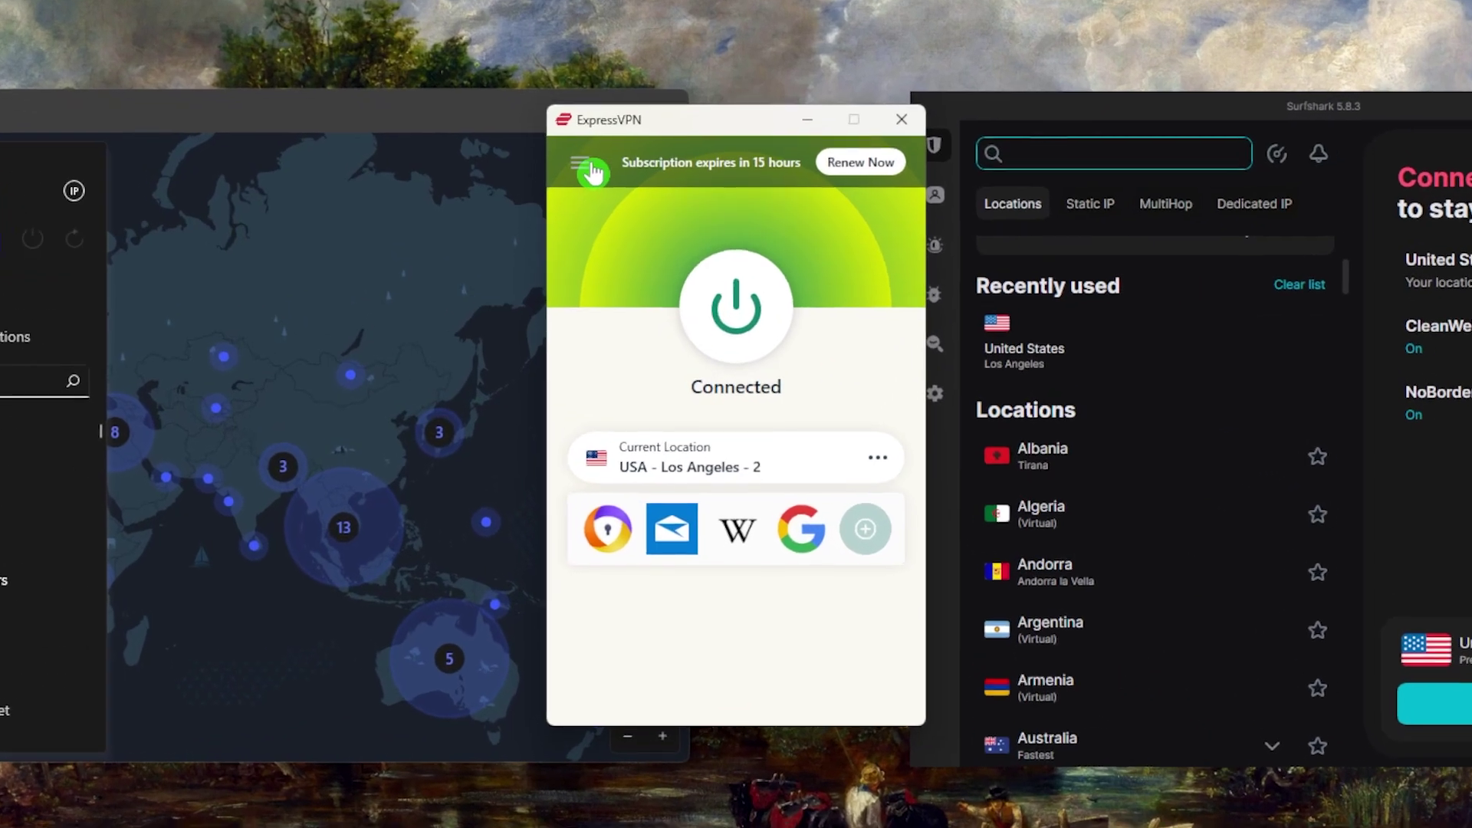
Look over ExpressVPN's main menu without choosing anything, then expand NordVPN's Specialty servers list
left_click(614, 226)
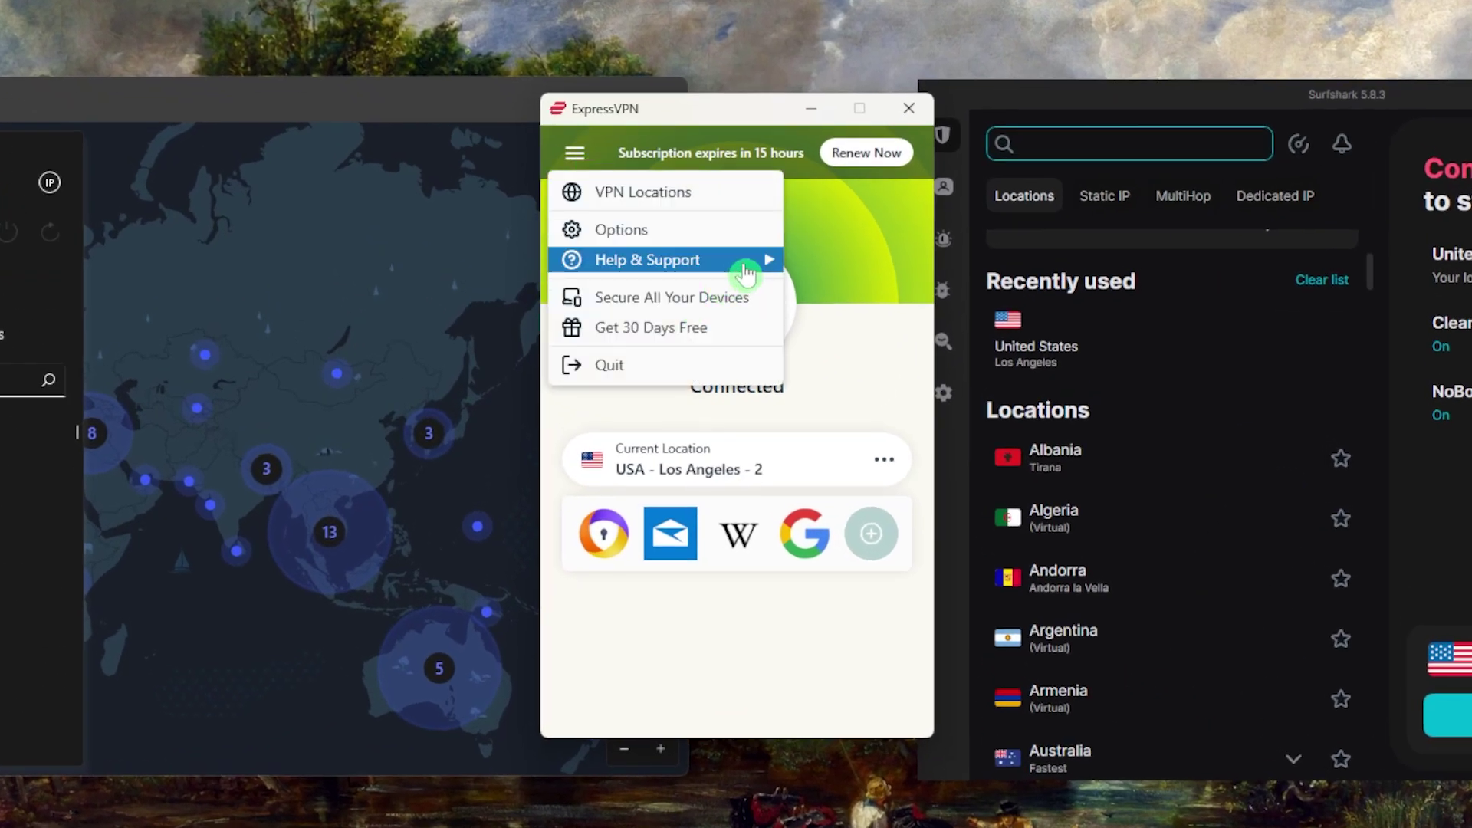
mouse_move(744, 260)
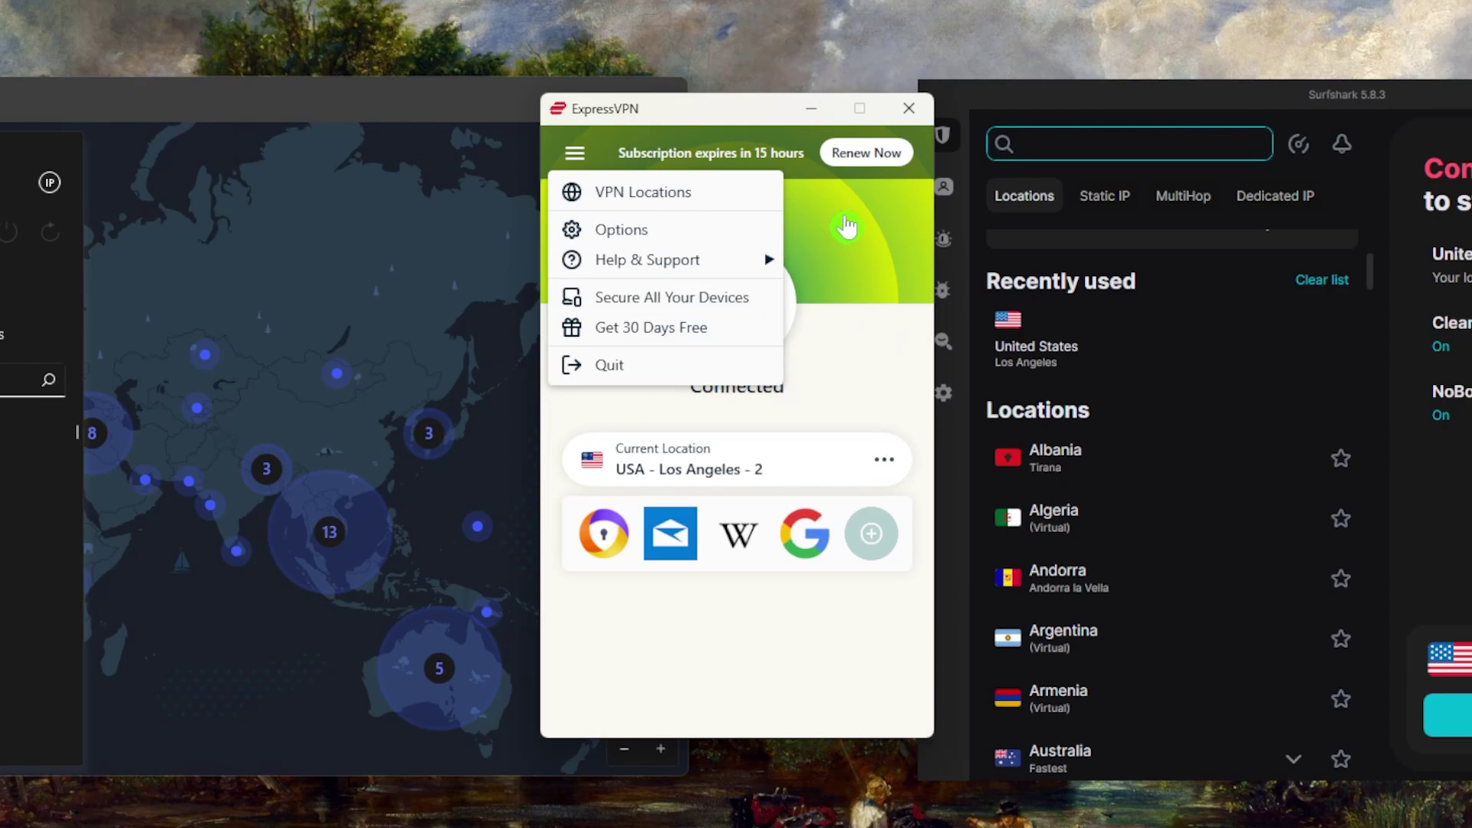
left_click(840, 316)
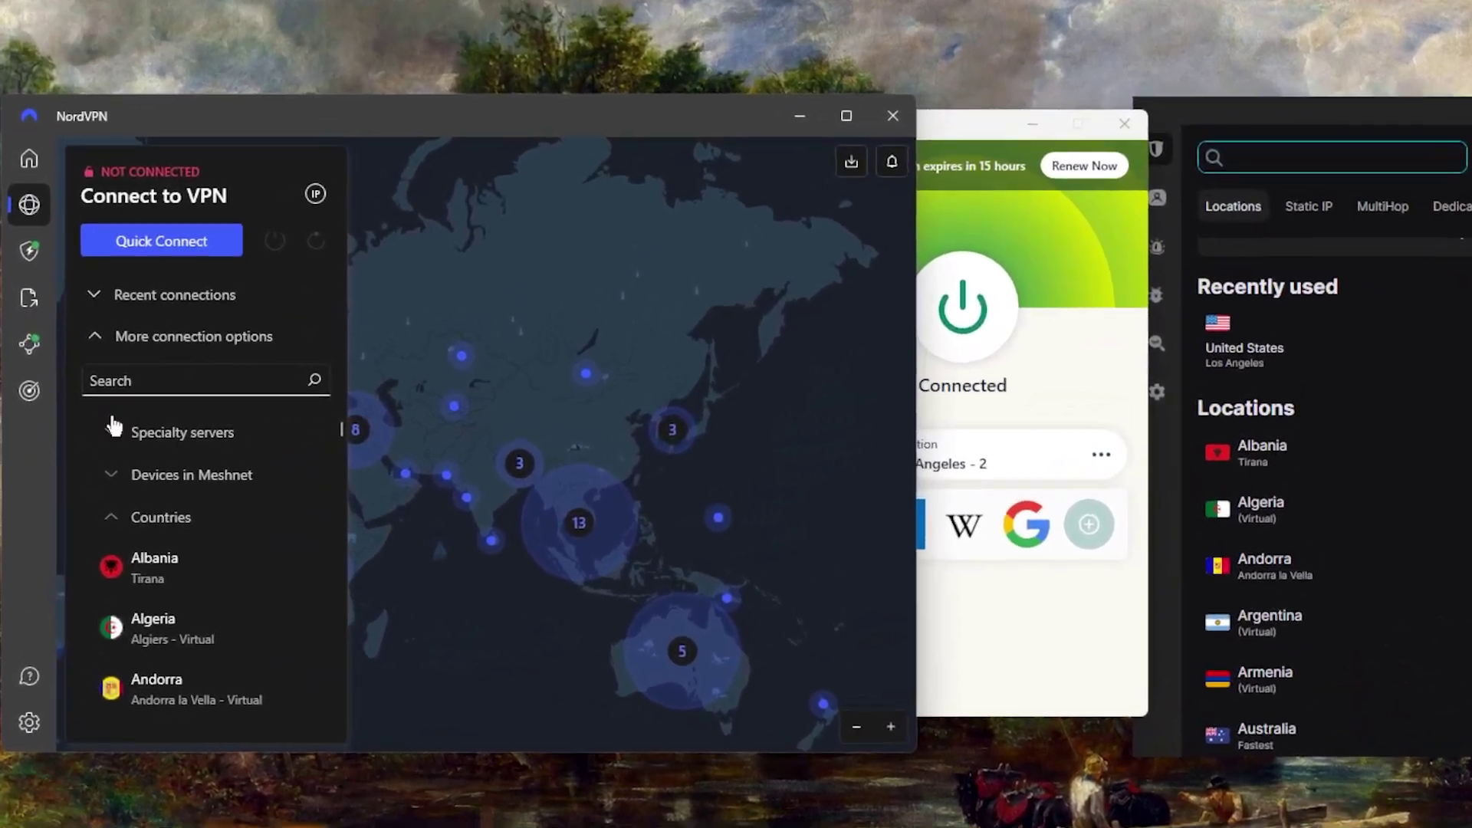
left_click(61, 429)
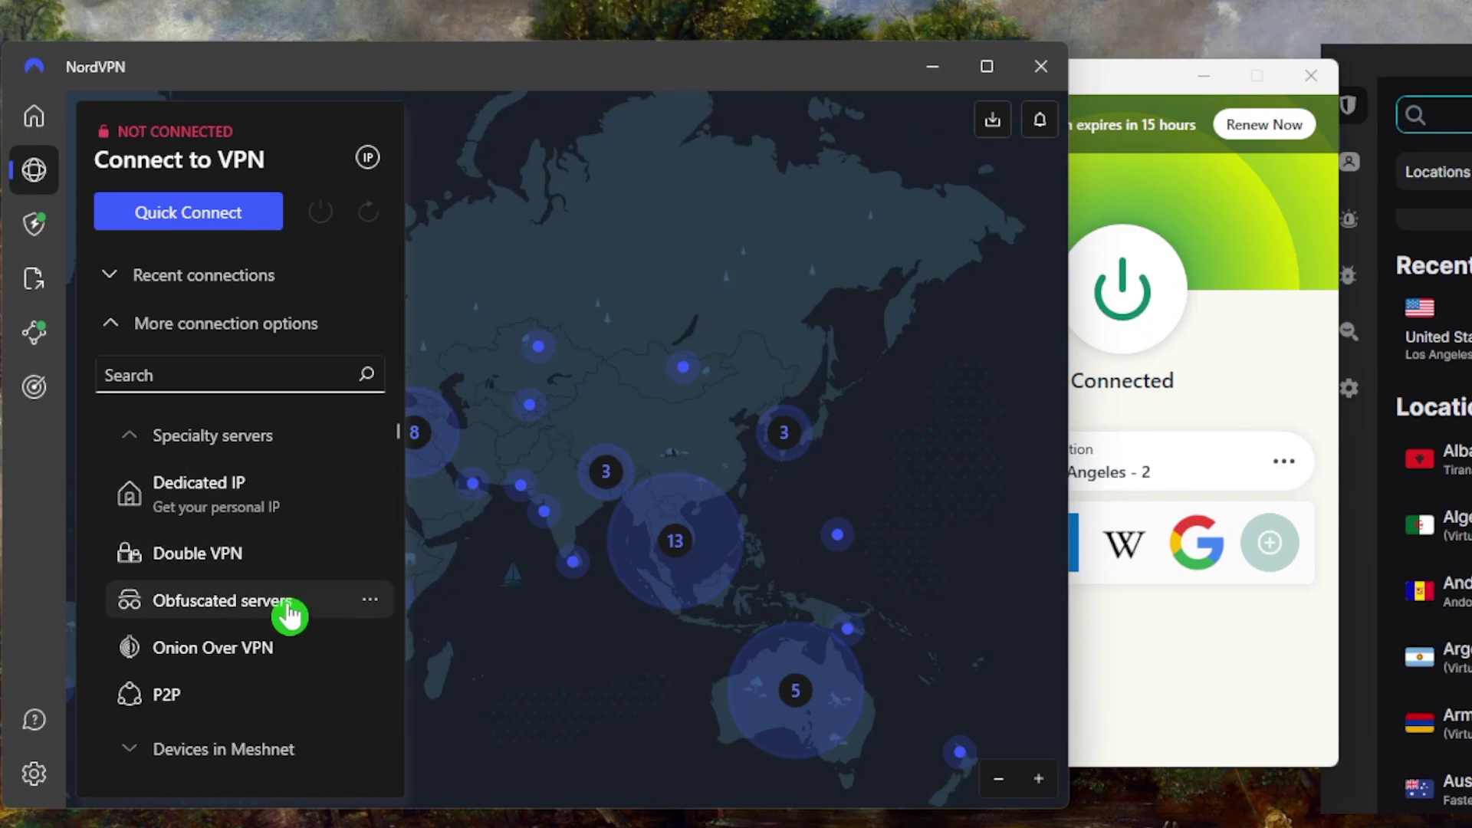
Switch off Web protection on NordVPN's Threat Protection Pro page
left_click(36, 228)
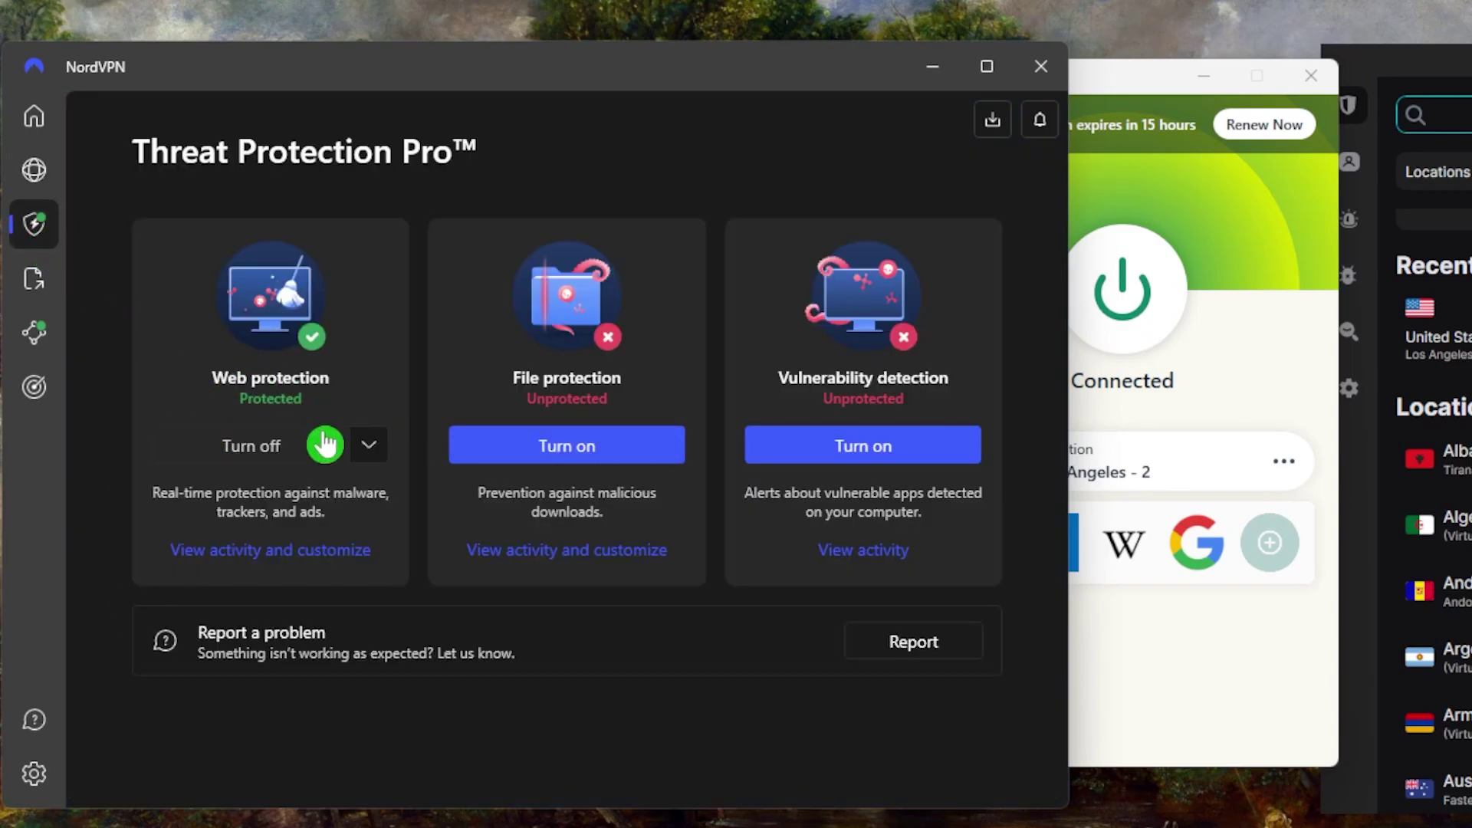
left_click(253, 452)
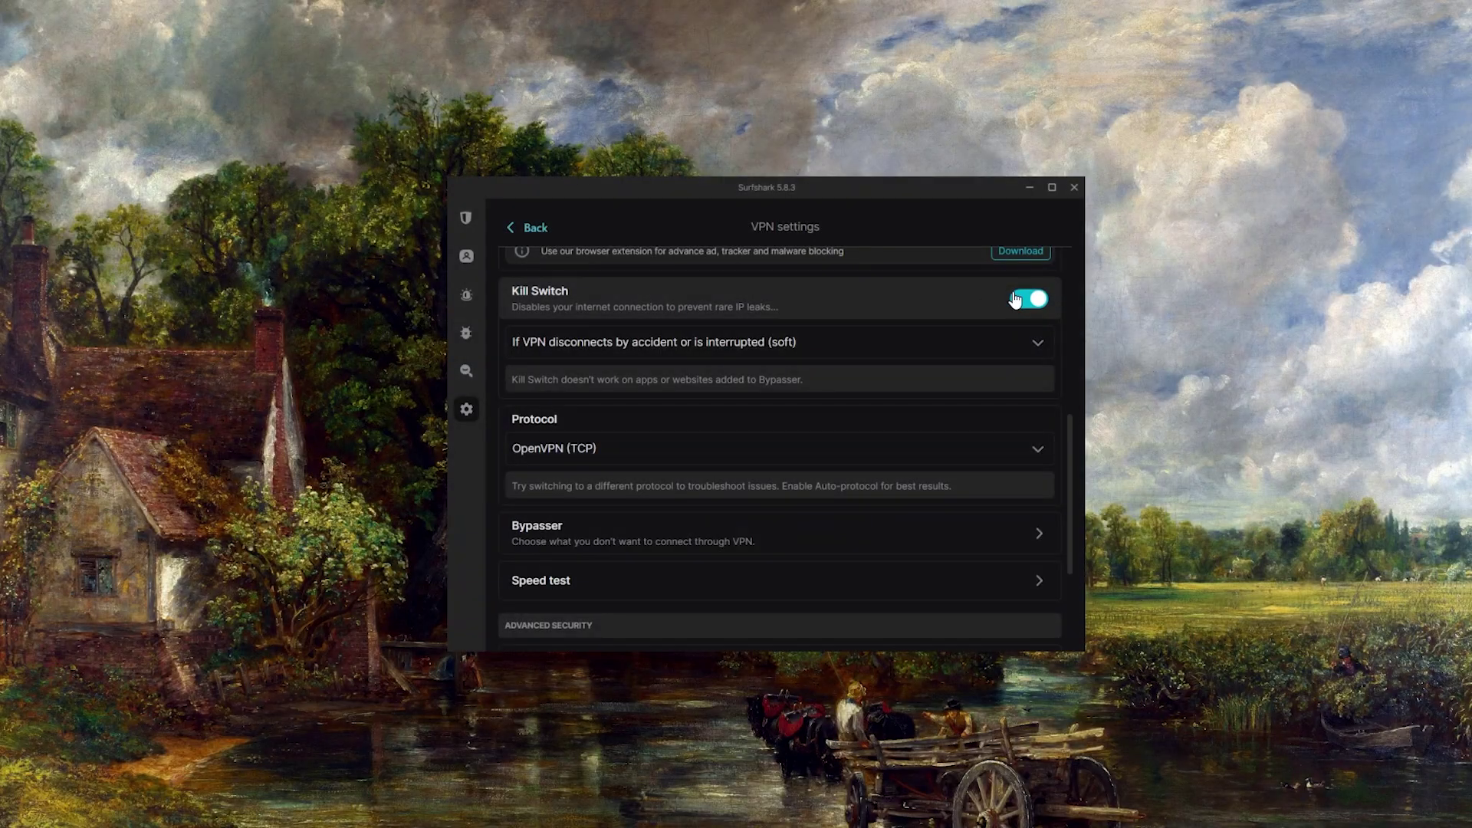
Toggle Surfshark's Kill Switch off and back on, then let websites and IP addresses bypass the VPN
left_click(1024, 299)
left_click(1024, 298)
left_click(1024, 299)
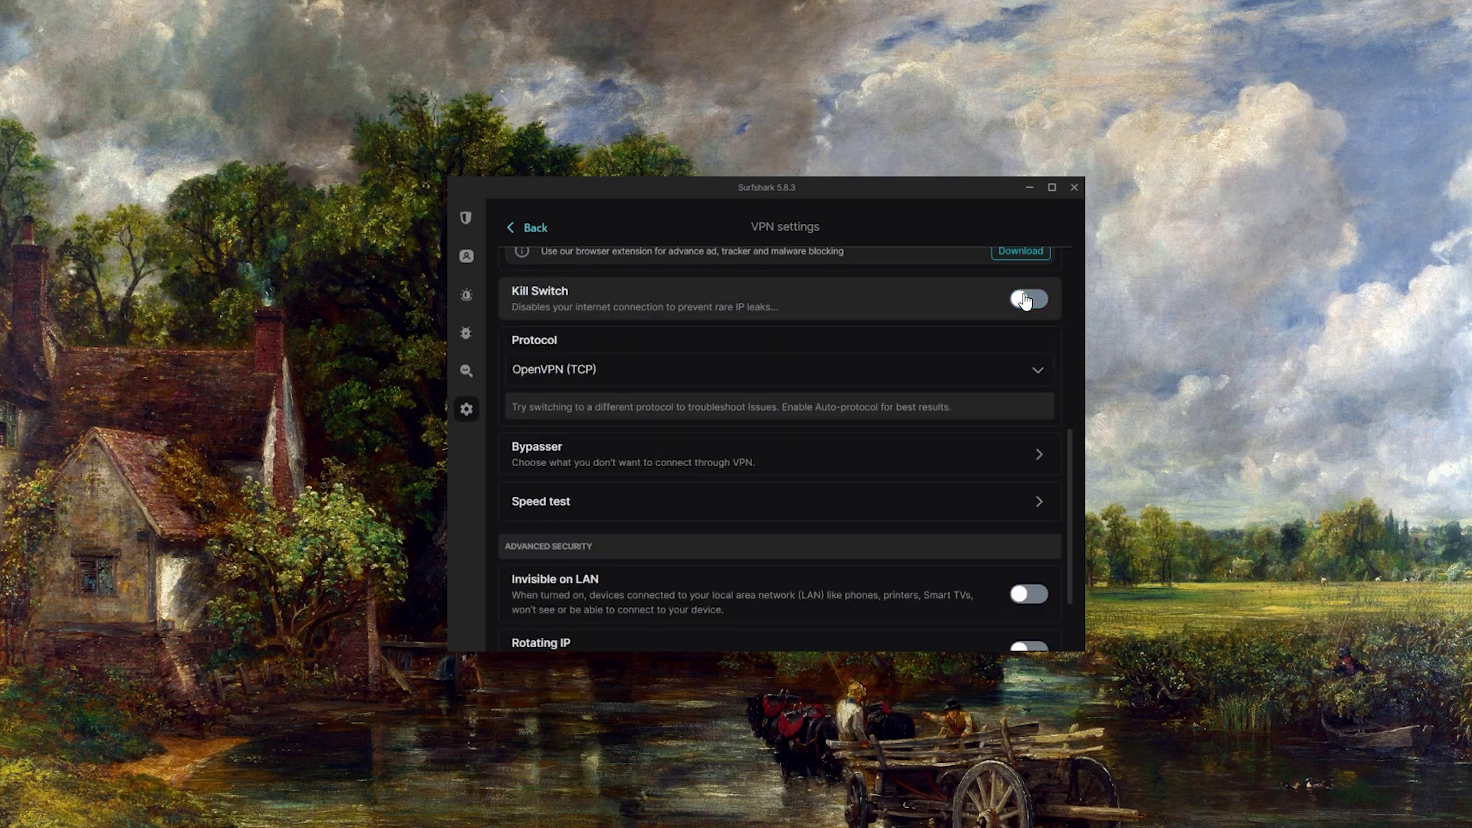
left_click(1025, 299)
left_click(965, 554)
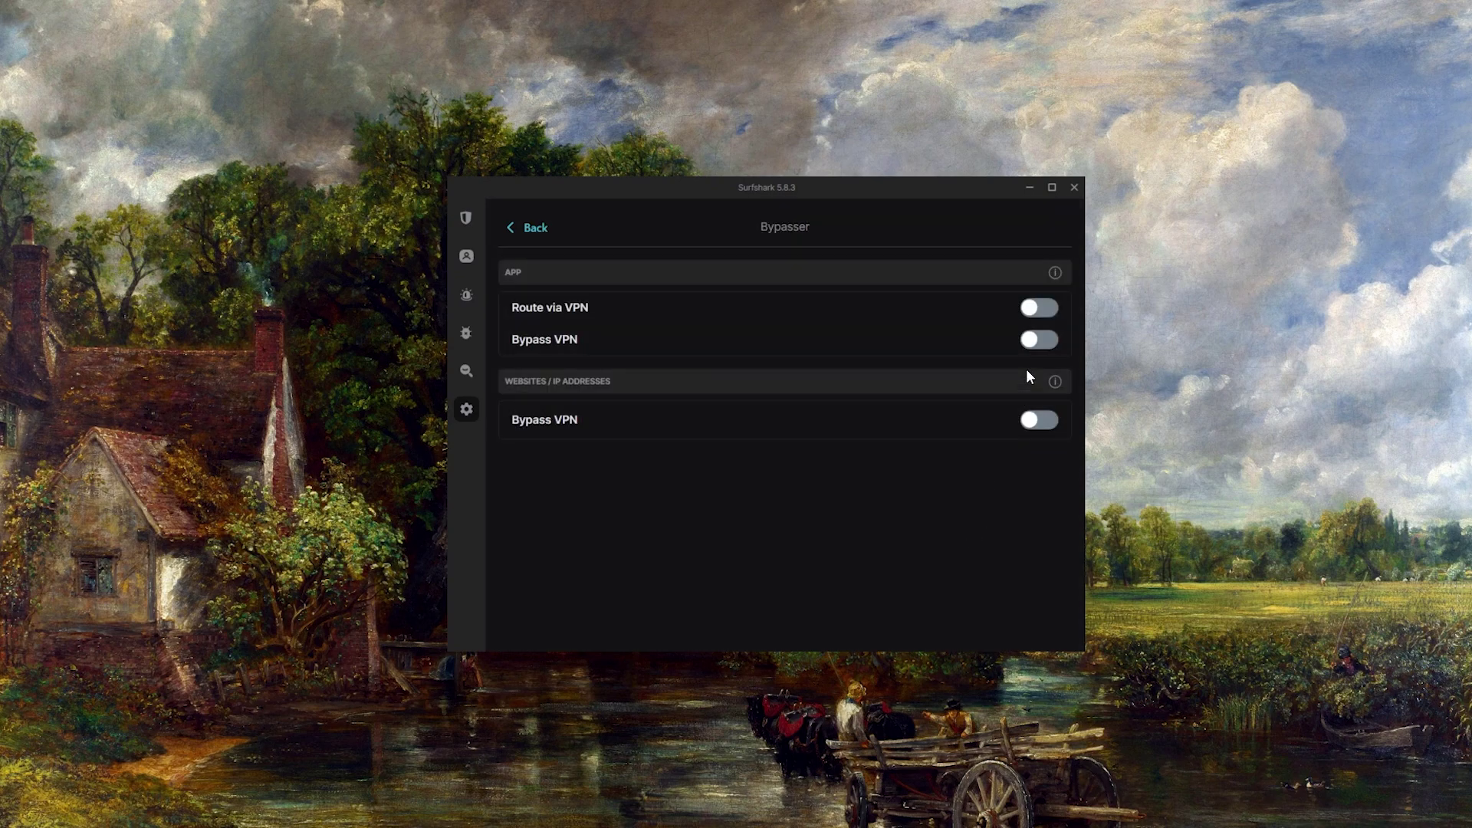
left_click(1039, 340)
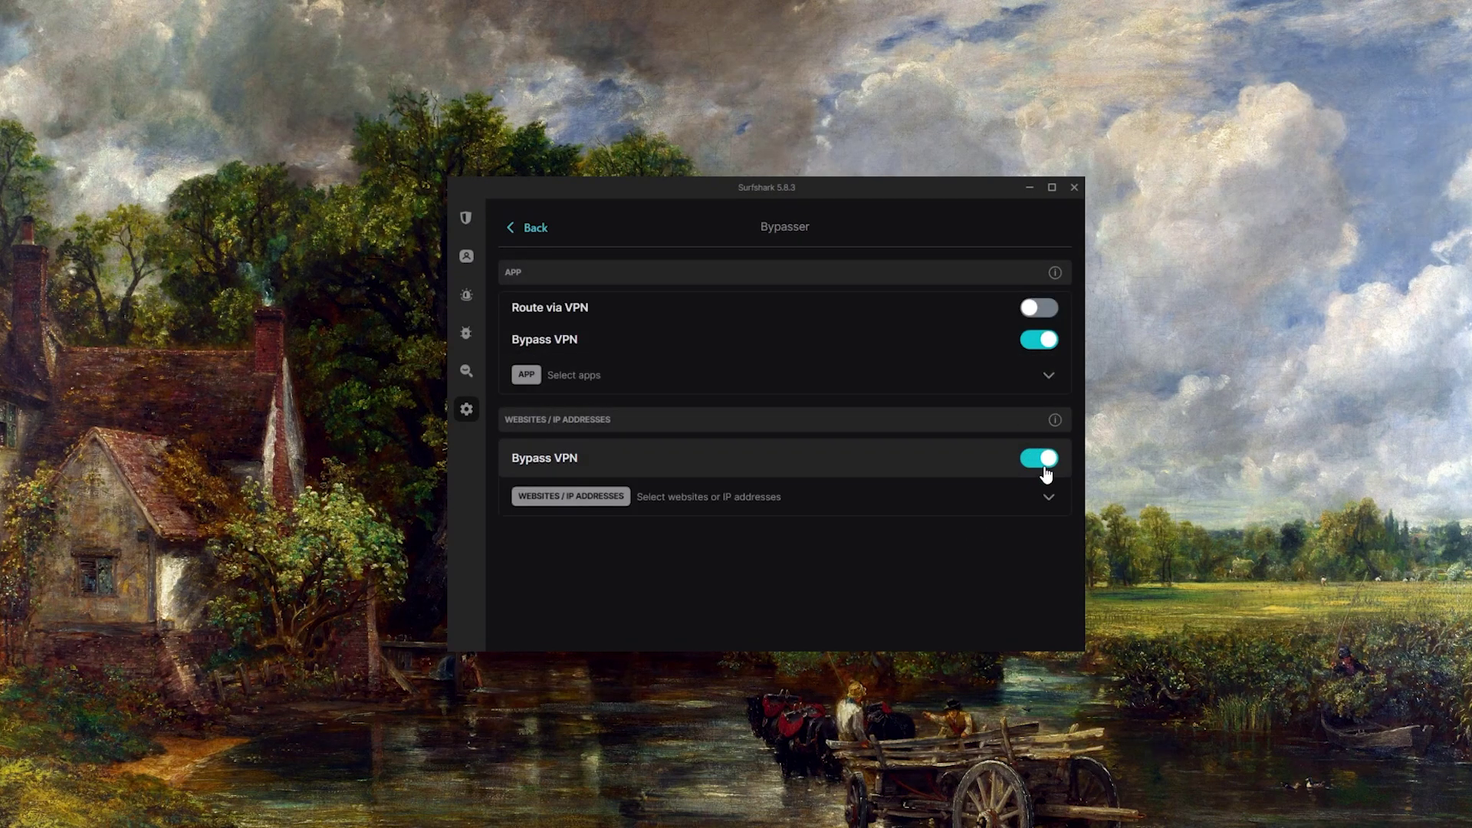
left_click(1039, 340)
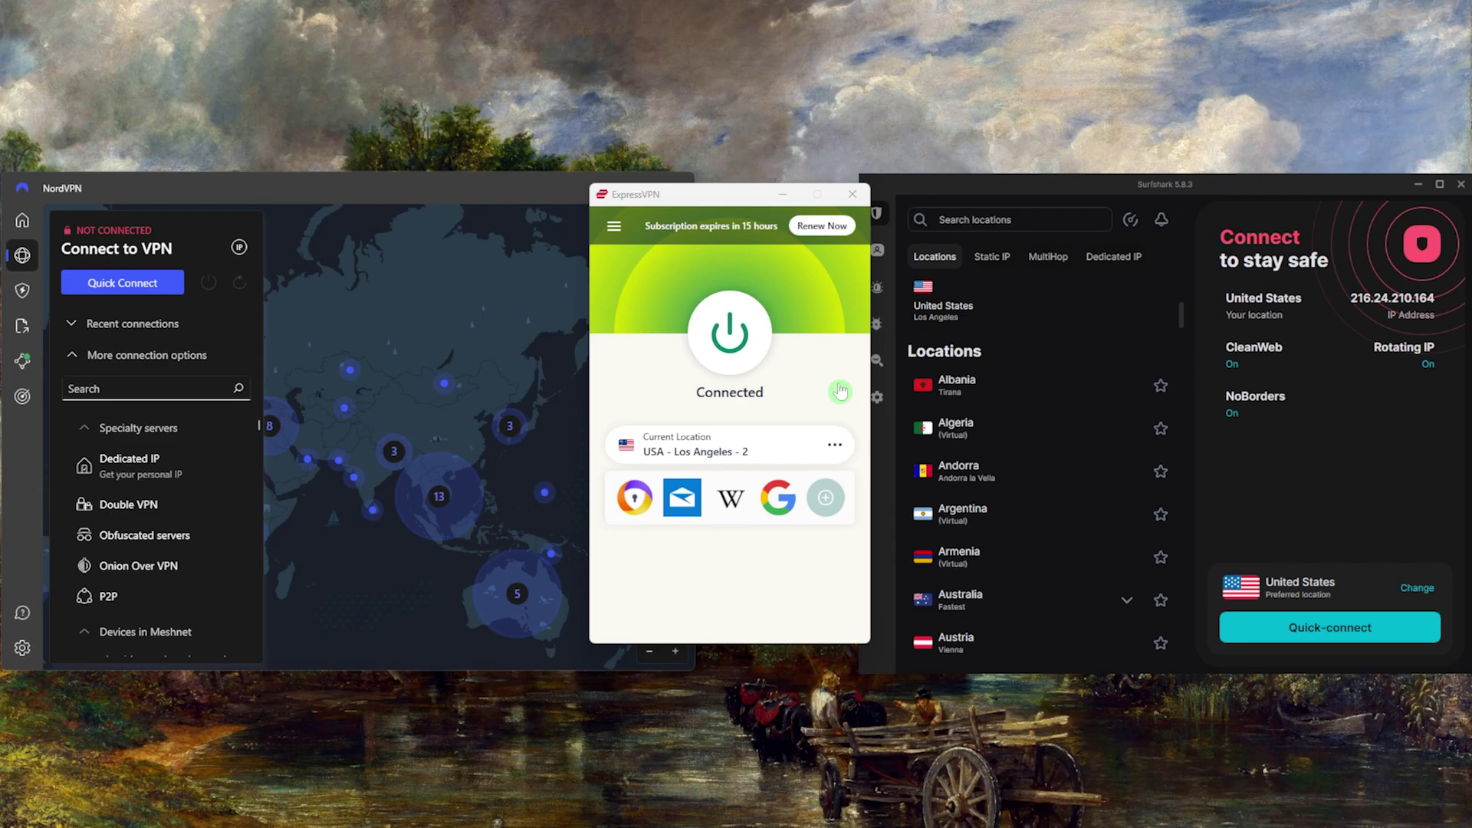
left_click(946, 192)
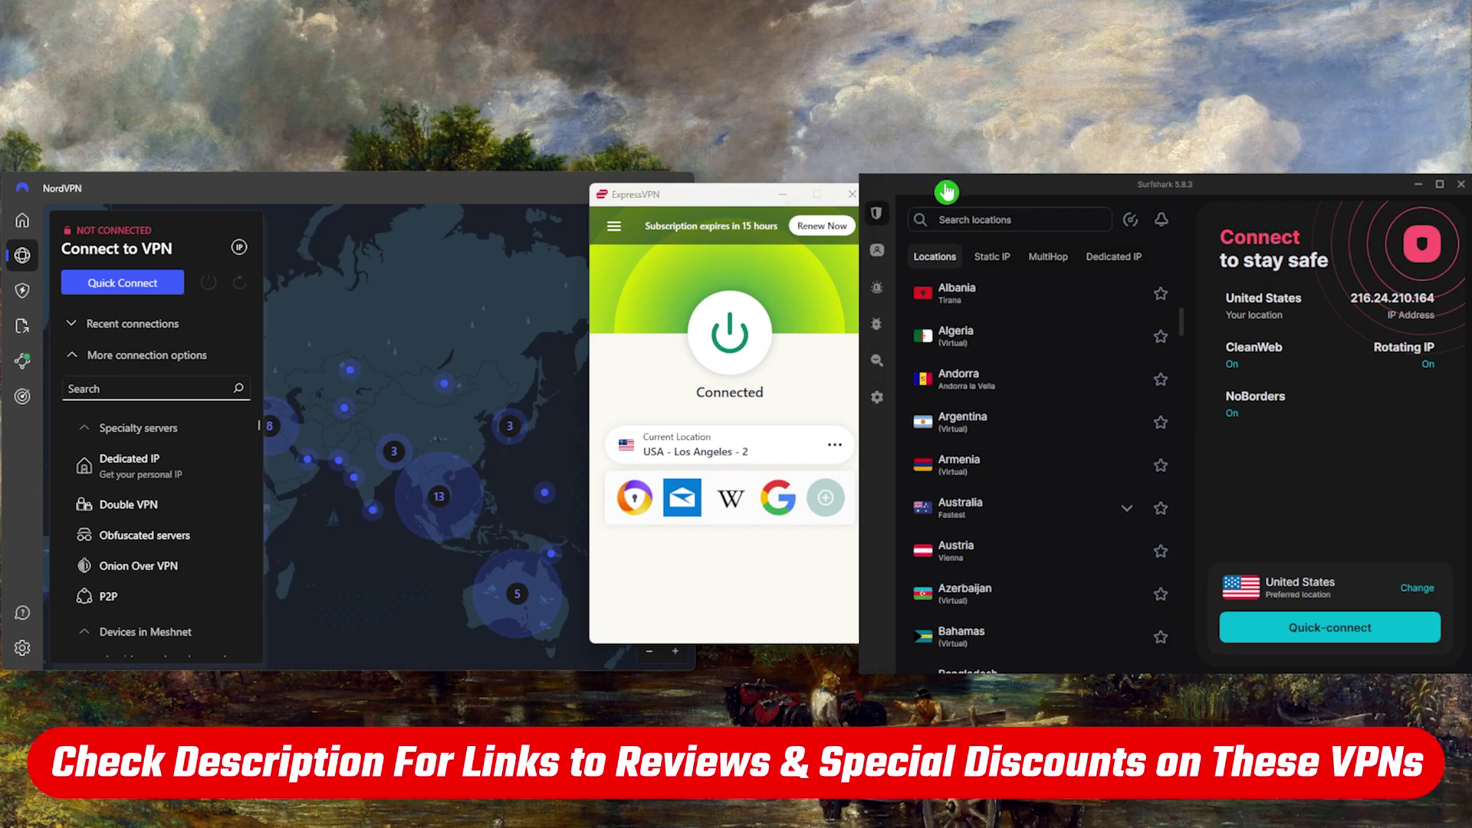
left_click(521, 187)
left_click(728, 206)
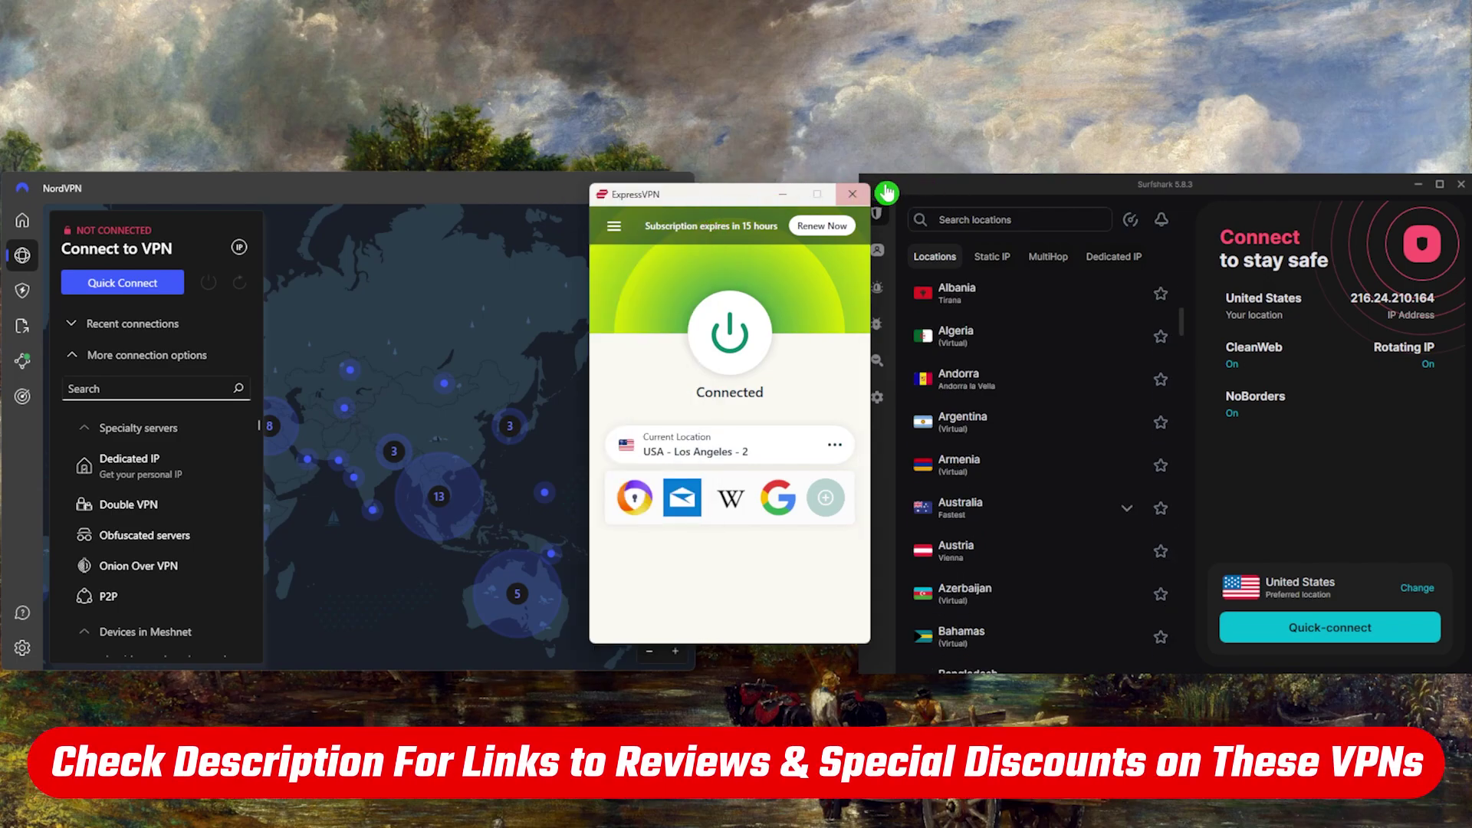